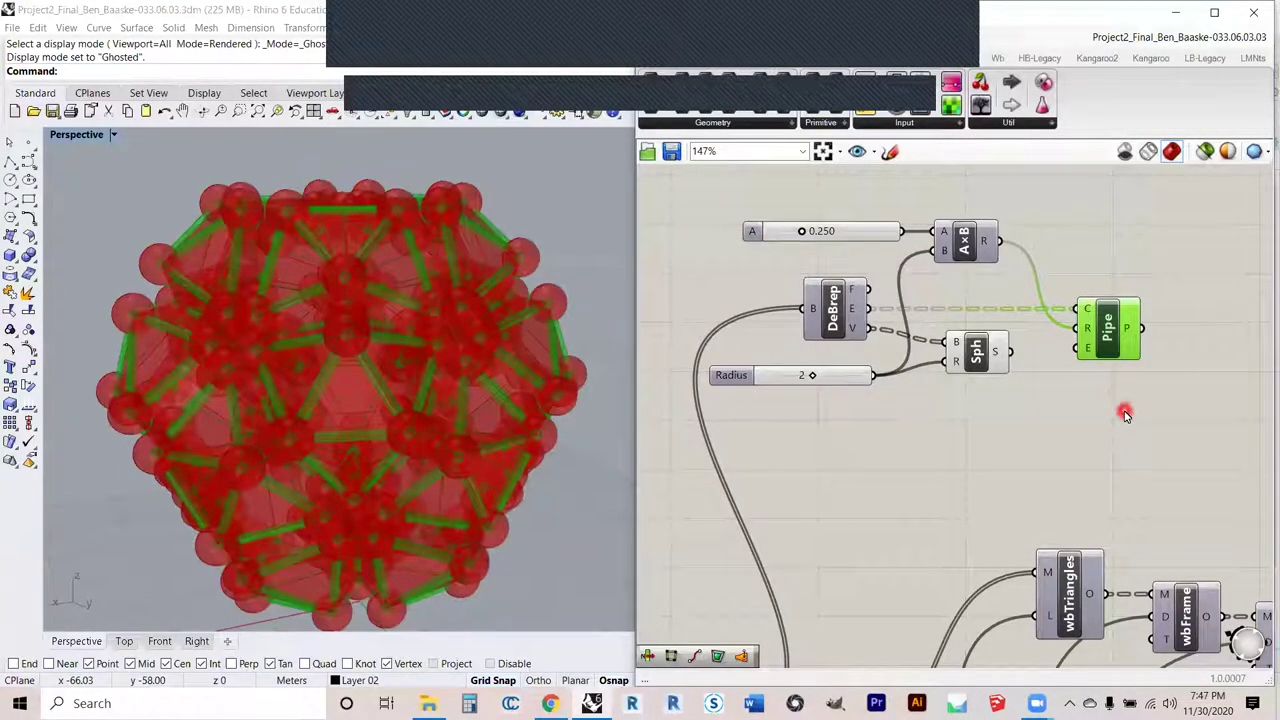
# - Turn off the preview of the Sph and Pipe components
pyautogui.rightClick(1037, 352)
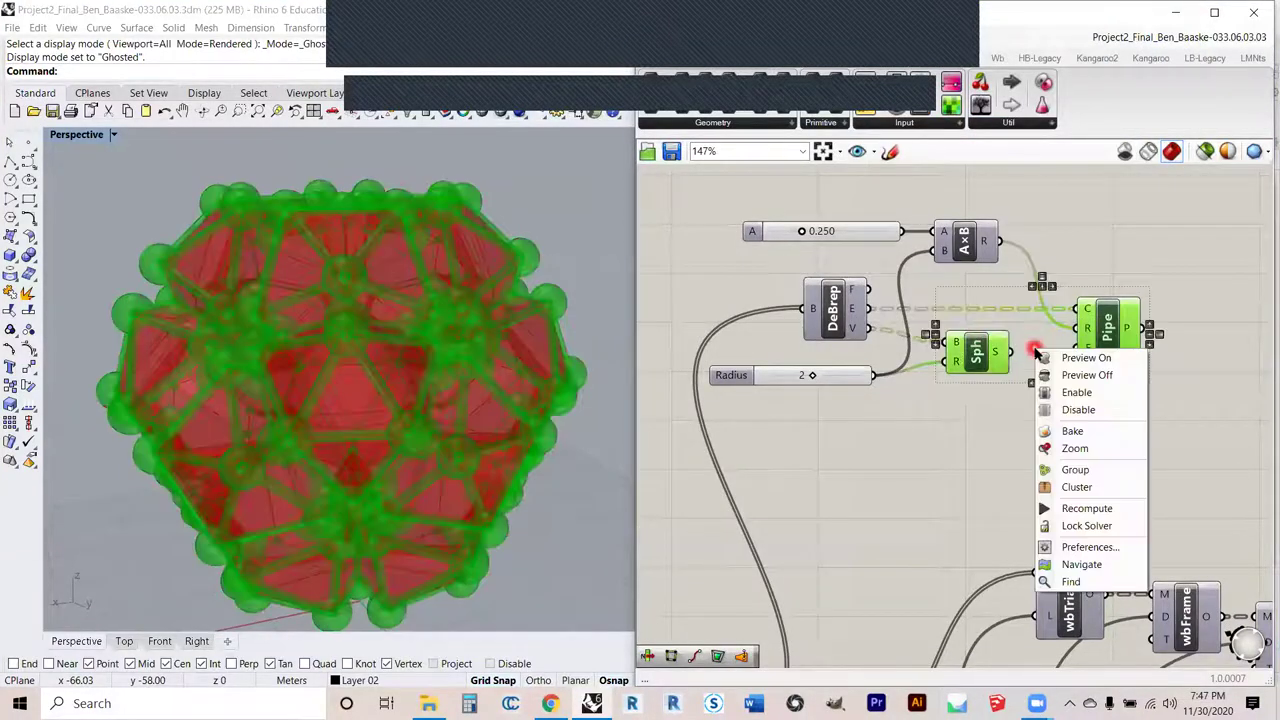
pyautogui.click(1077, 375)
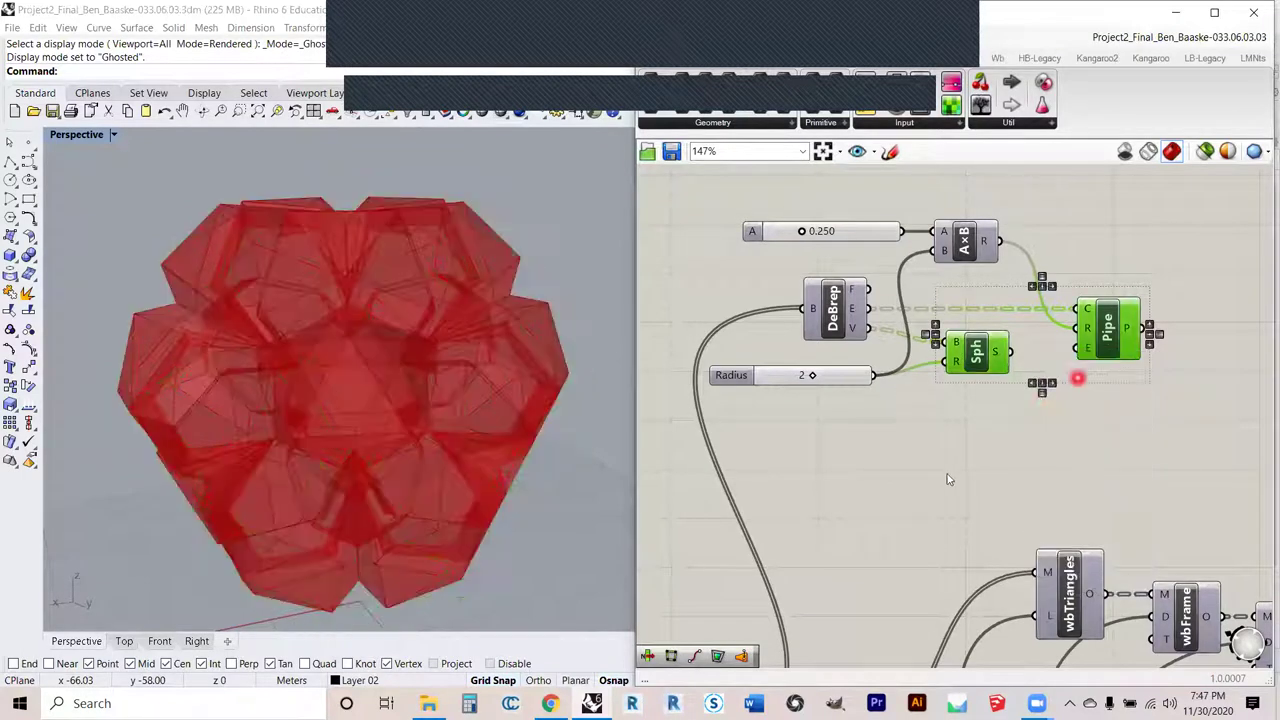
# - Hide the SUnion component's preview, show it again, and examine the joined solid from several angles
pyautogui.scroll(-2, 947, 473)
pyautogui.moveTo(880, 462); pyautogui.dragTo(938, 346, button='right')
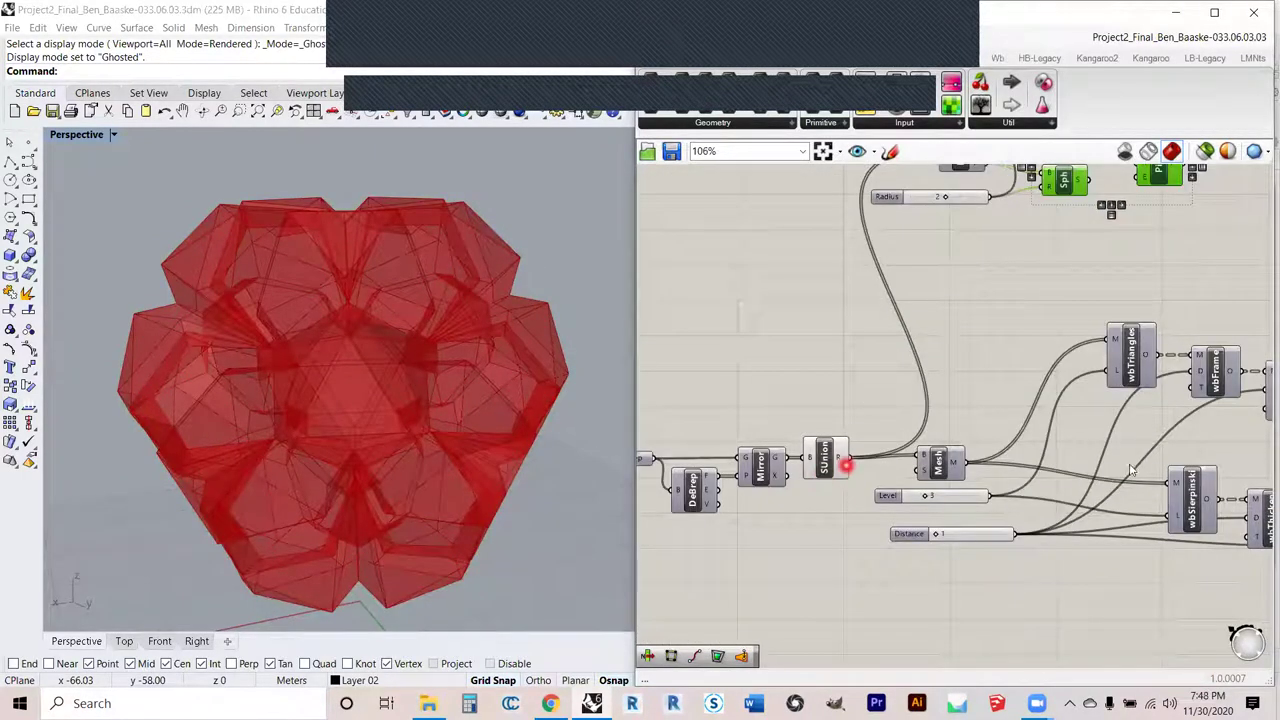
pyautogui.moveTo(1110, 480); pyautogui.dragTo(1021, 471, button='right')
pyautogui.moveTo(708, 454); pyautogui.dragTo(837, 454, button='right')
pyautogui.scroll(2, 836, 450)
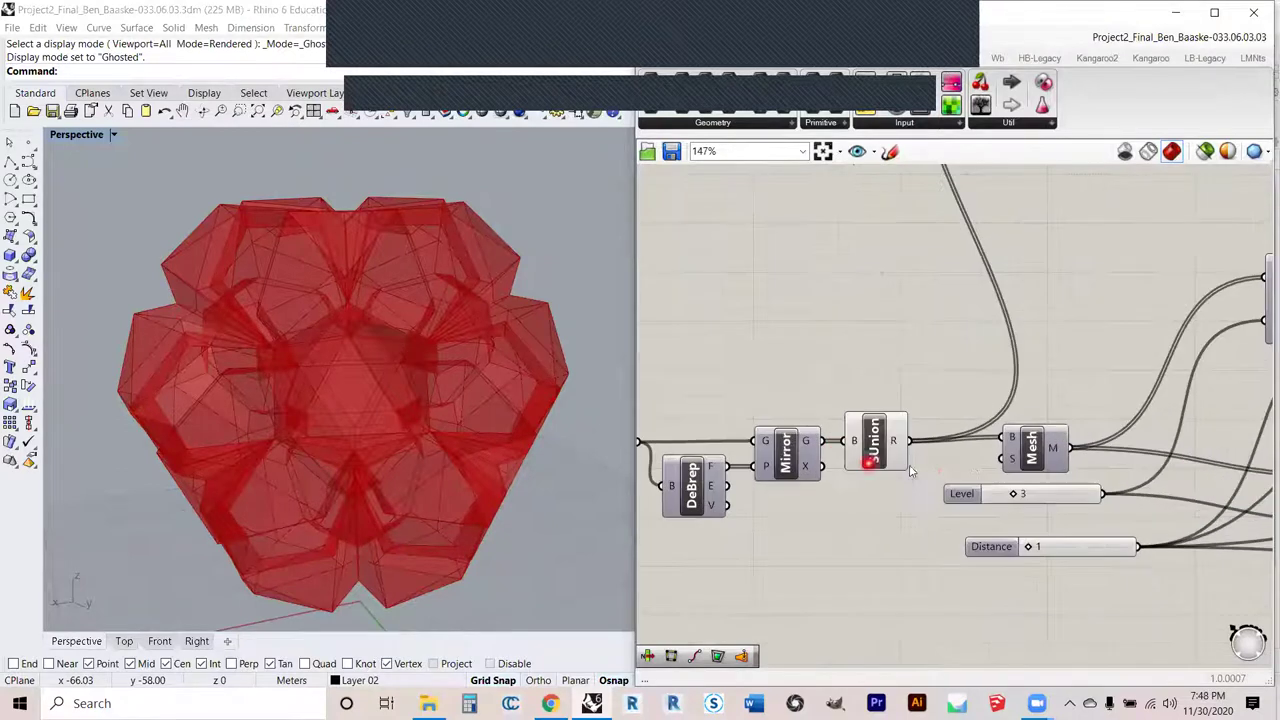
pyautogui.moveTo(978, 460); pyautogui.dragTo(841, 448, button='right')
pyautogui.moveTo(1128, 412); pyautogui.dragTo(1060, 416, button='right')
pyautogui.moveTo(714, 448); pyautogui.dragTo(851, 426, button='right')
pyautogui.rightClick(806, 420)
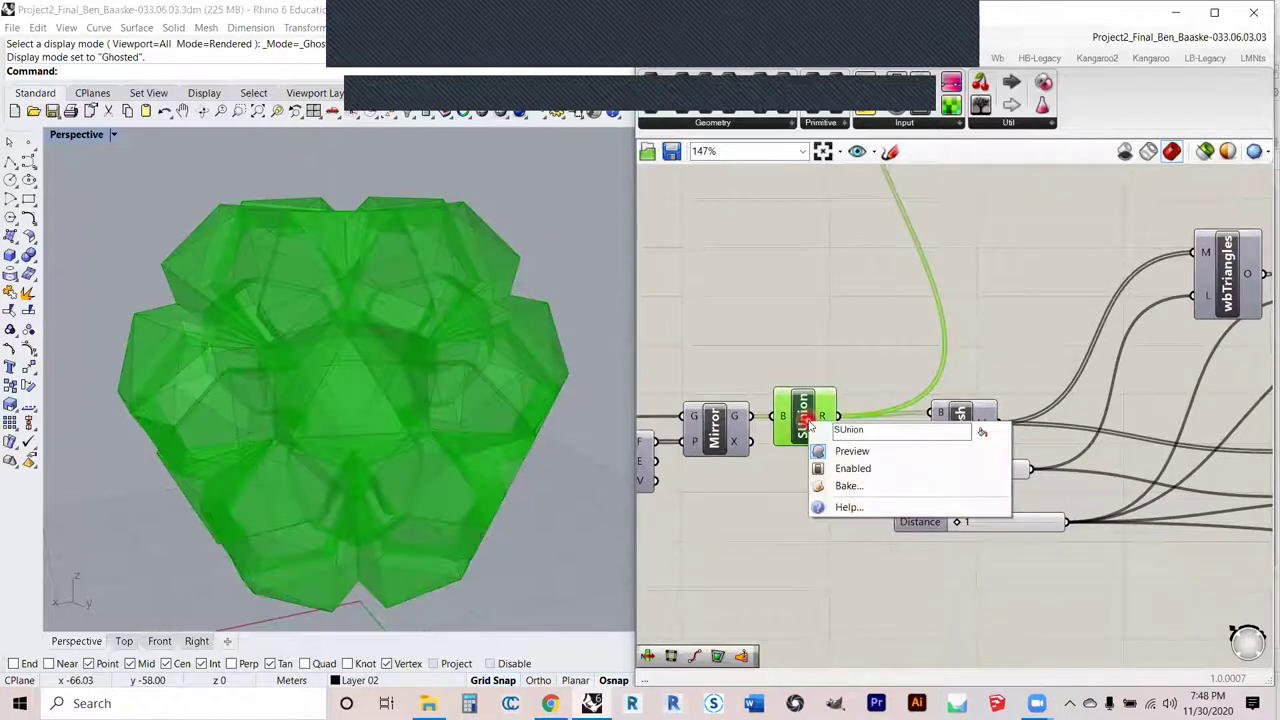
pyautogui.click(848, 452)
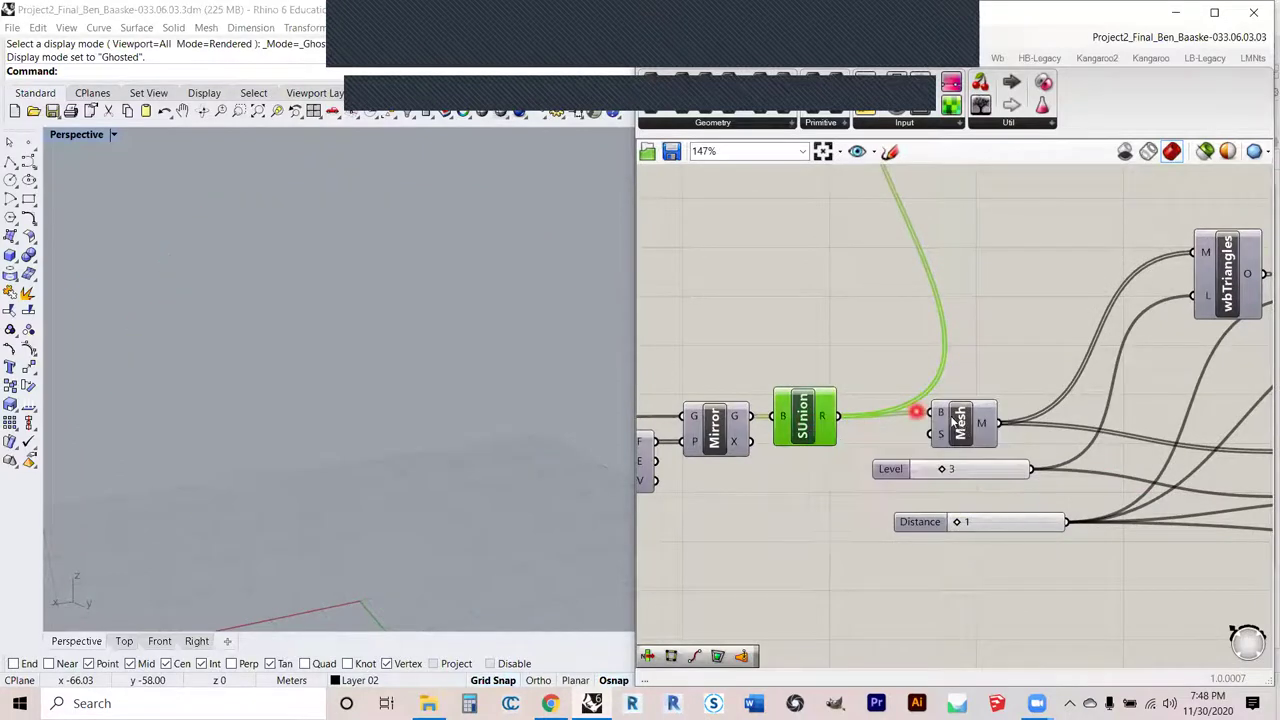
pyautogui.rightClick(808, 421)
pyautogui.click(848, 452)
pyautogui.scroll(3, 805, 435)
pyautogui.moveTo(432, 408); pyautogui.dragTo(427, 231, button='right')
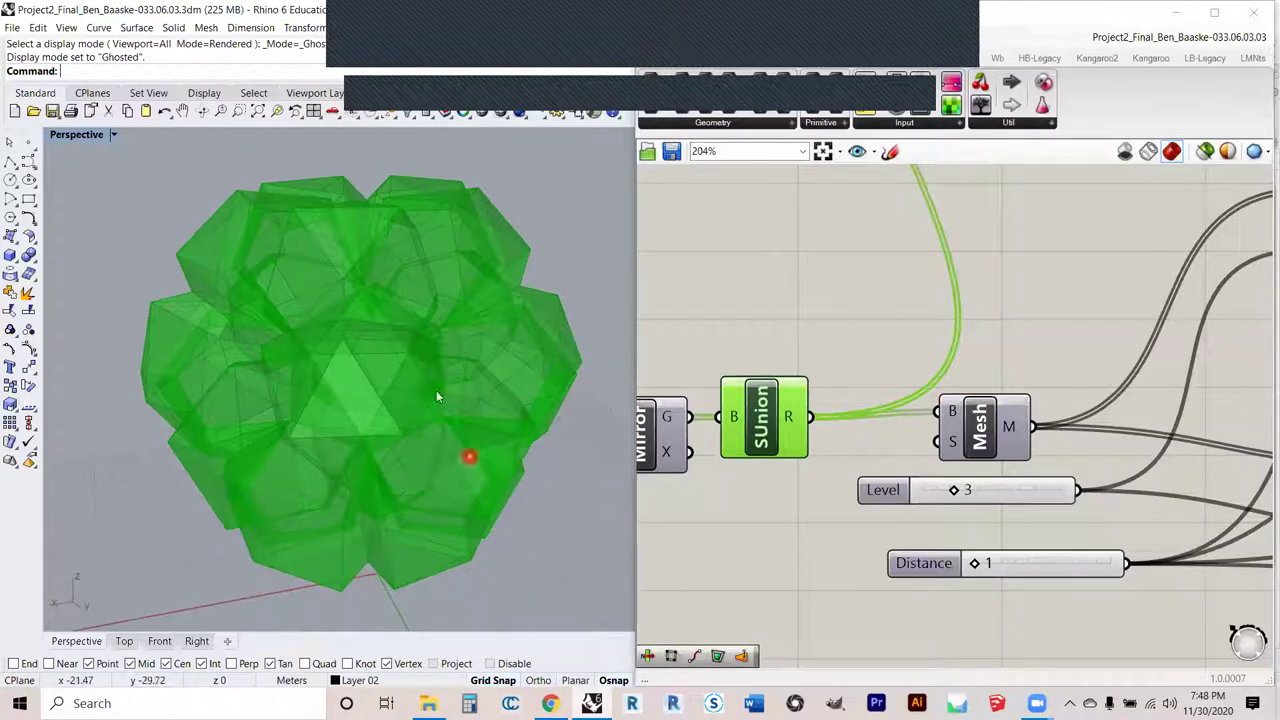
pyautogui.moveTo(489, 443); pyautogui.dragTo(589, 443, button='right')
# - Turn on the Mesh component's preview and turn off the preview of SUnion
pyautogui.moveTo(987, 434); pyautogui.dragTo(851, 425, button='right')
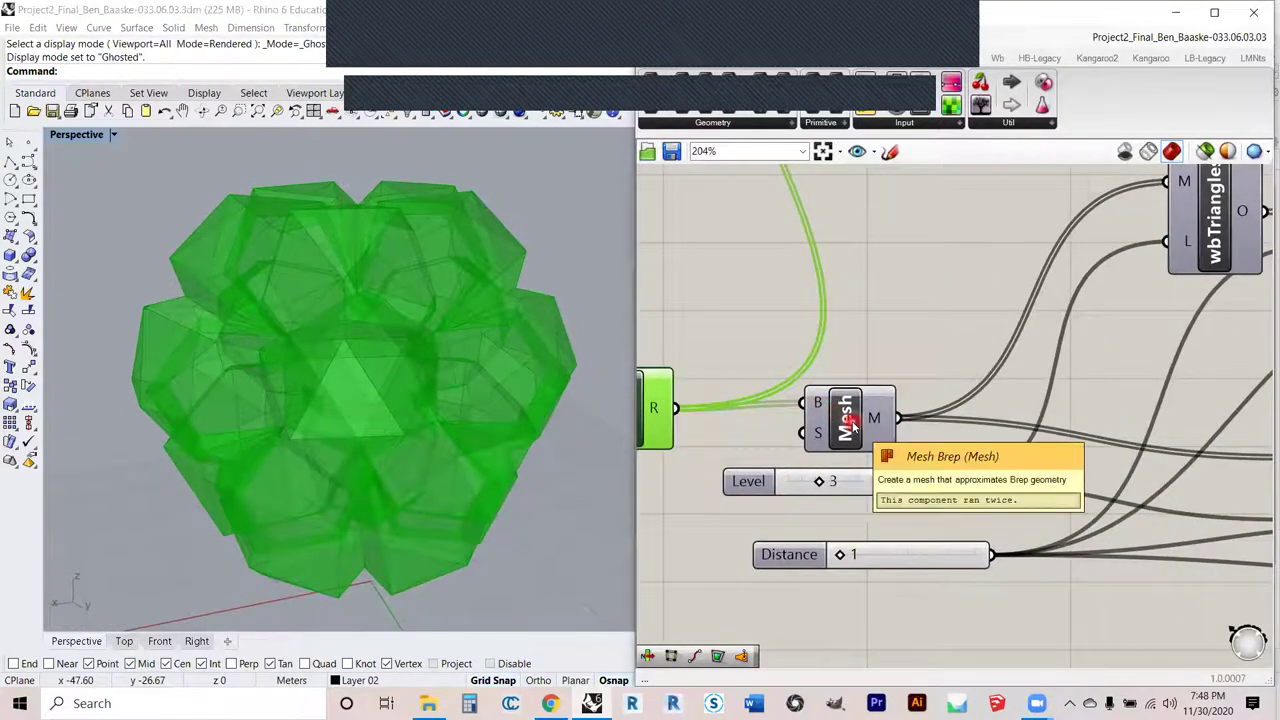
pyautogui.click(851, 425)
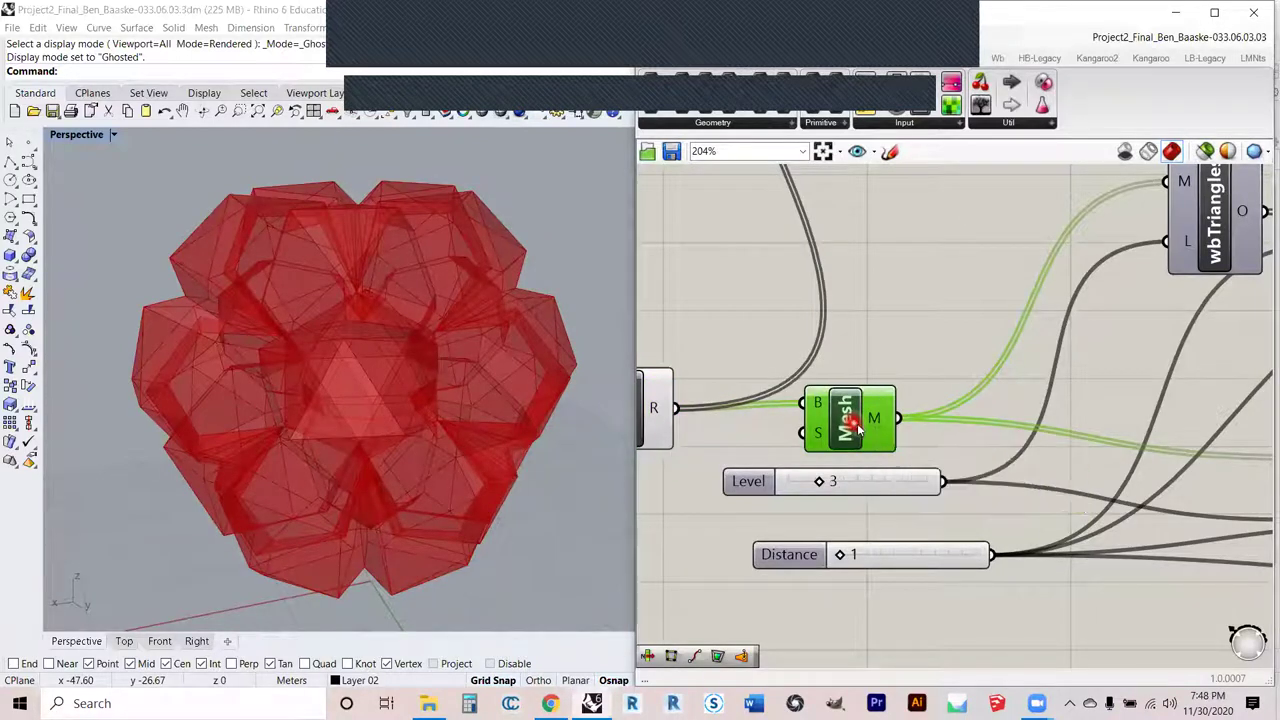
pyautogui.moveTo(947, 362); pyautogui.dragTo(876, 383, button='right')
pyautogui.scroll(-2, 923, 375)
pyautogui.scroll(1, 869, 418)
pyautogui.moveTo(907, 428); pyautogui.dragTo(881, 424, button='right')
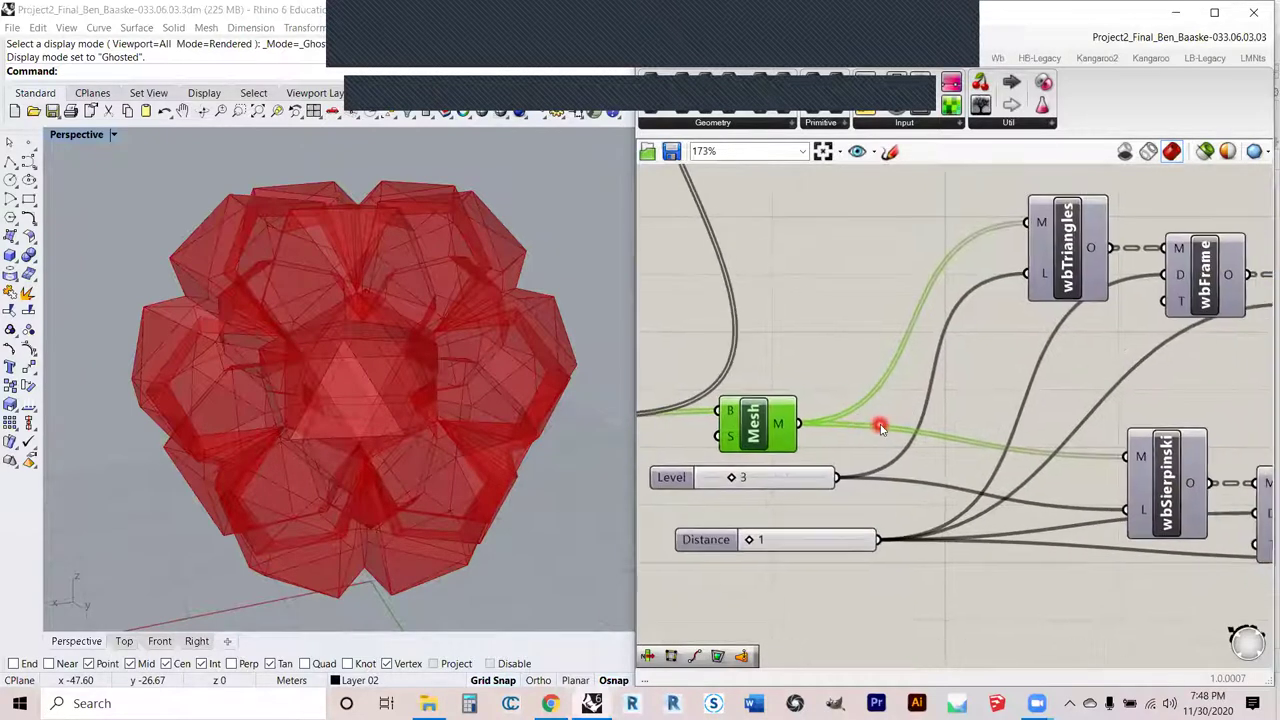
pyautogui.moveTo(1010, 416); pyautogui.dragTo(1020, 457, button='right')
pyautogui.scroll(-1, 969, 440)
pyautogui.scroll(1, 969, 440)
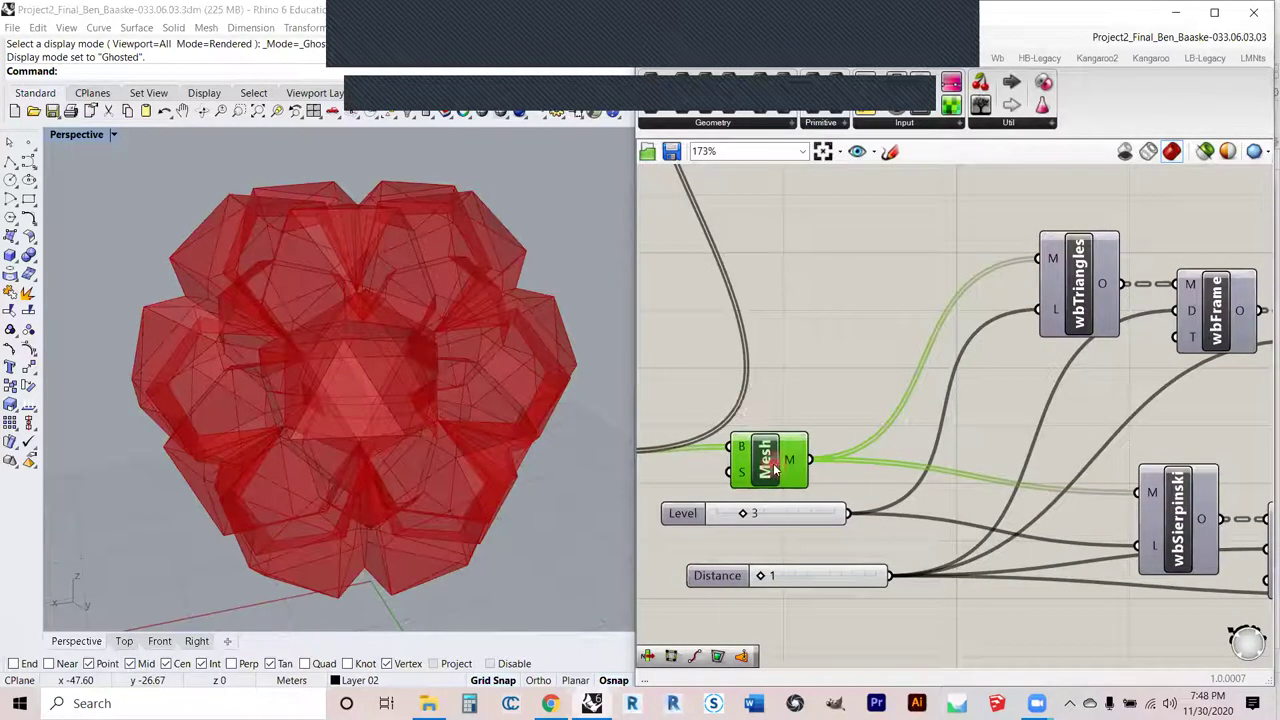
pyautogui.rightClick(775, 470)
pyautogui.click(818, 494)
pyautogui.moveTo(800, 406)
pyautogui.mouseDown(button='right')
pyautogui.moveTo(1072, 384)
pyautogui.moveTo(780, 409)
pyautogui.mouseUp(button='right')
pyautogui.rightClick(856, 457)
pyautogui.click(898, 485)
# - Preview the wbTriangles component's output to examine the triangle subdivision, and turn its preview off again
pyautogui.click(1060, 298)
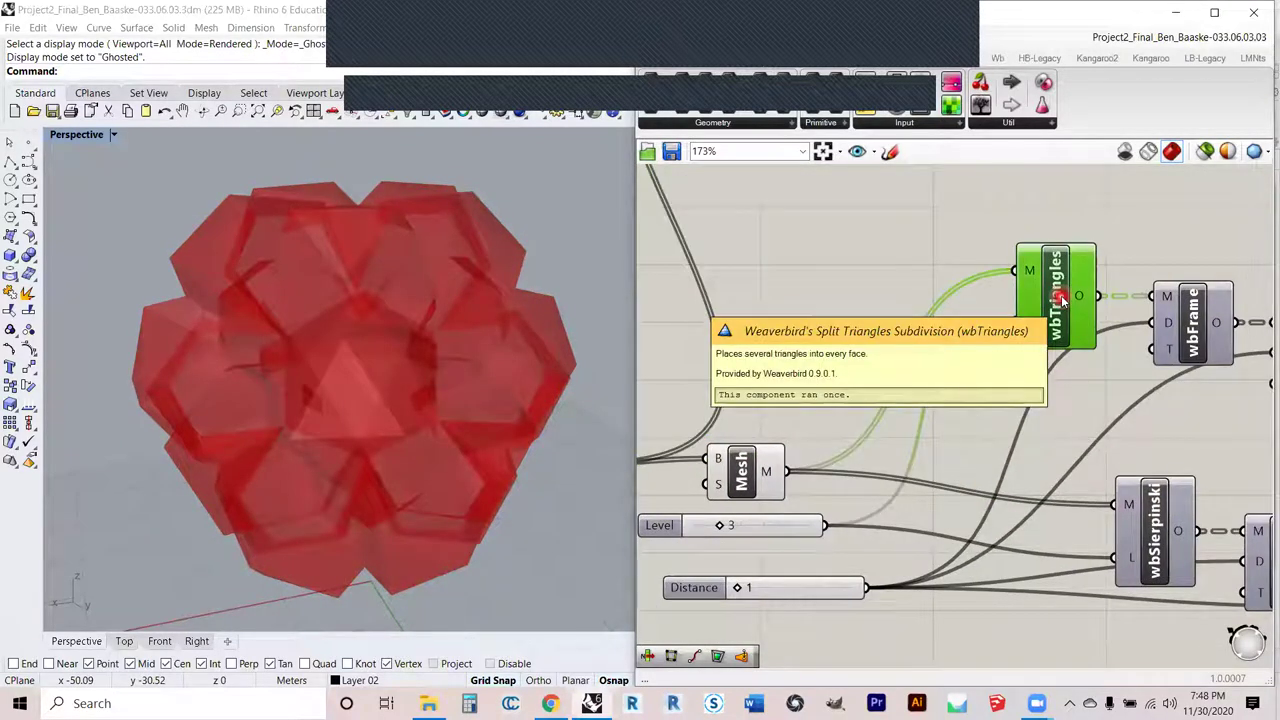
pyautogui.rightClick(1061, 295)
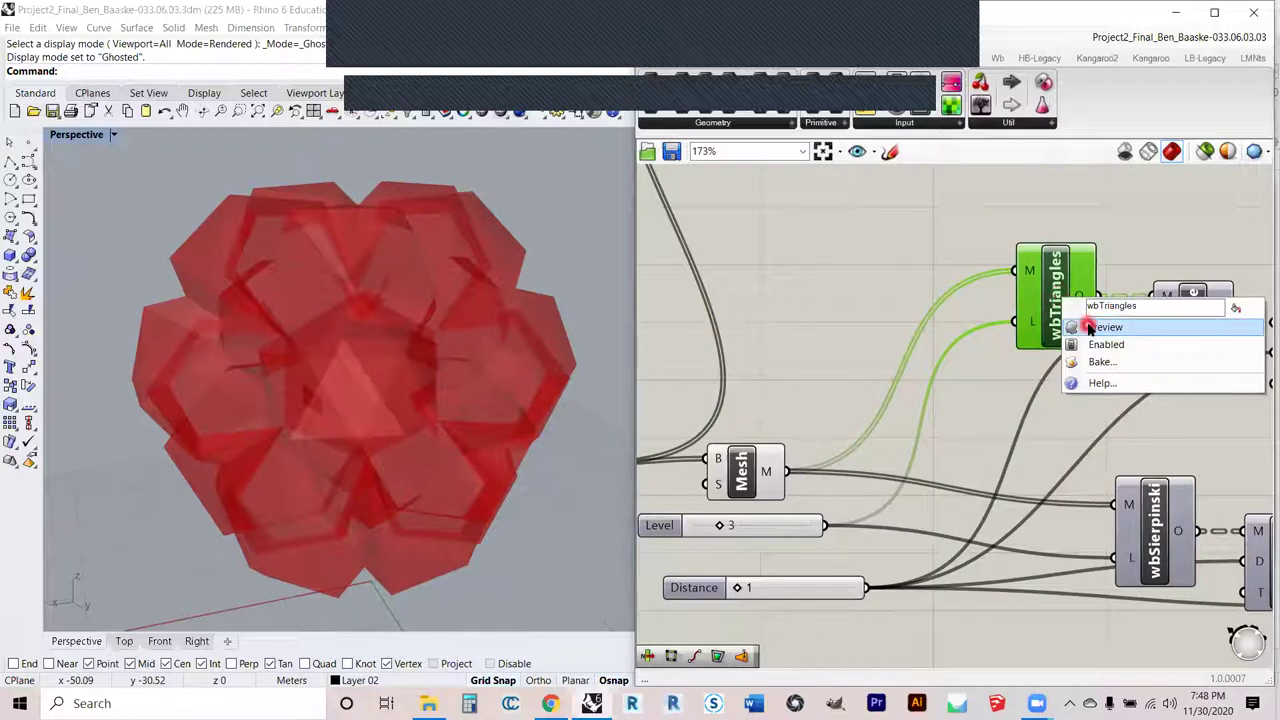
pyautogui.click(1087, 328)
pyautogui.moveTo(1027, 410); pyautogui.dragTo(1015, 381, button='right')
pyautogui.moveTo(1015, 305)
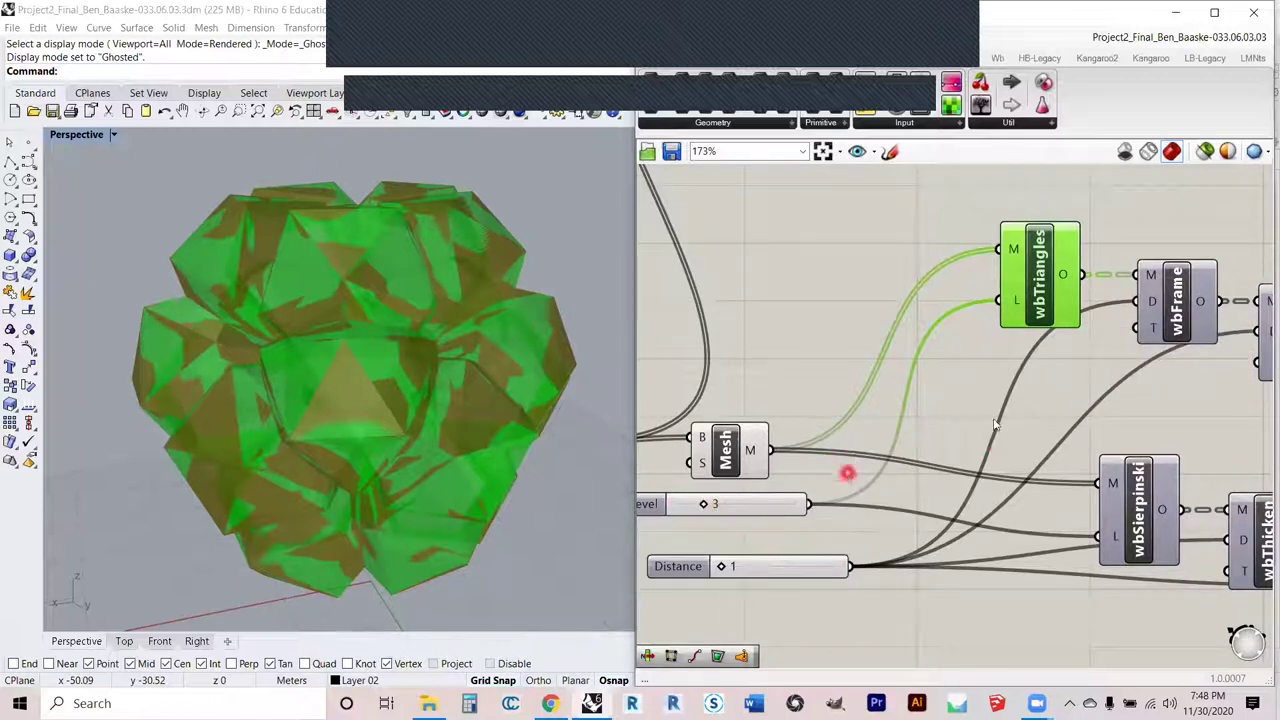
pyautogui.moveTo(1025, 314); pyautogui.dragTo(995, 312, button='right')
pyautogui.rightClick(1005, 290)
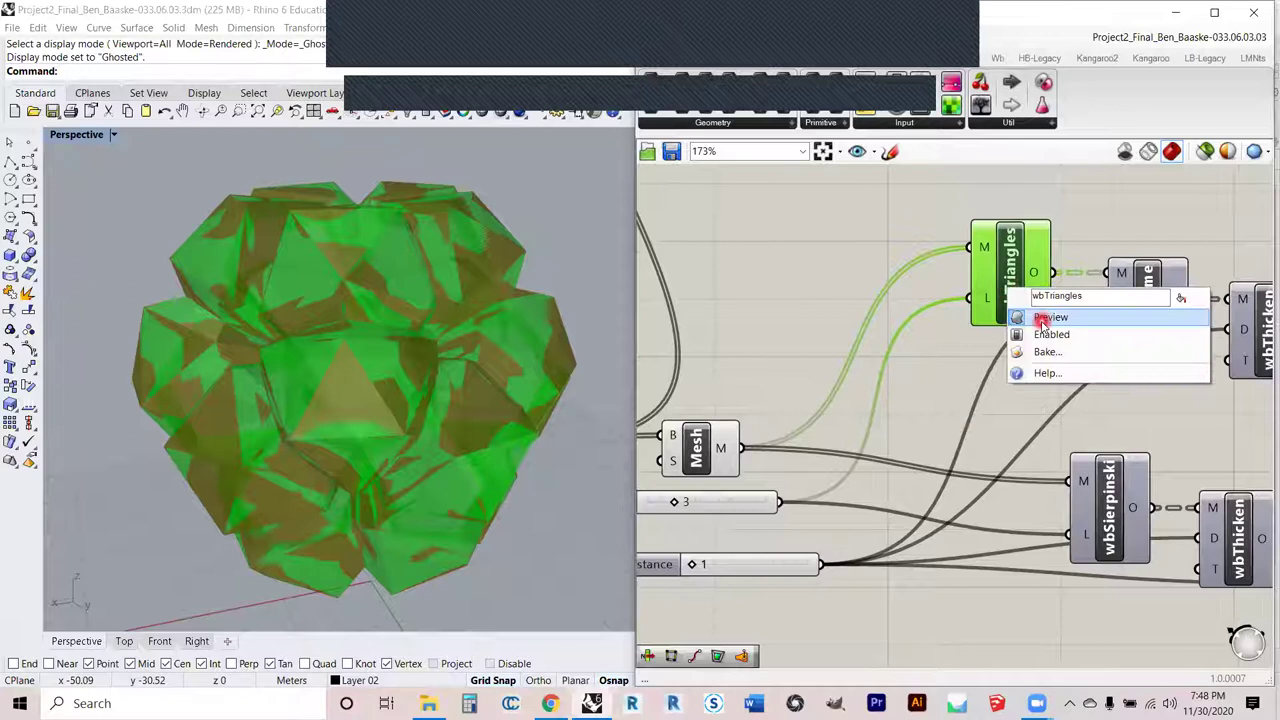
pyautogui.click(1041, 320)
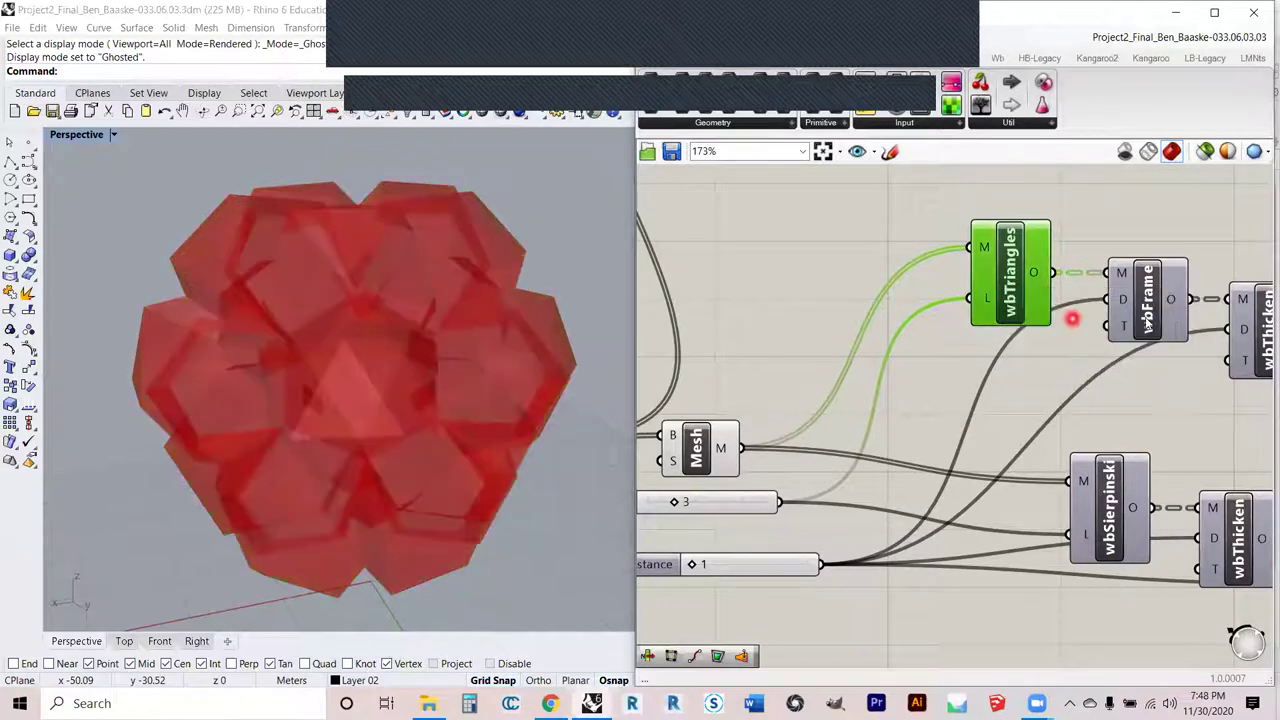
# - Turn on the wbFrame component's preview and examine the frame lines up close on the solid's faces
pyautogui.rightClick(1145, 310)
pyautogui.click(1136, 349)
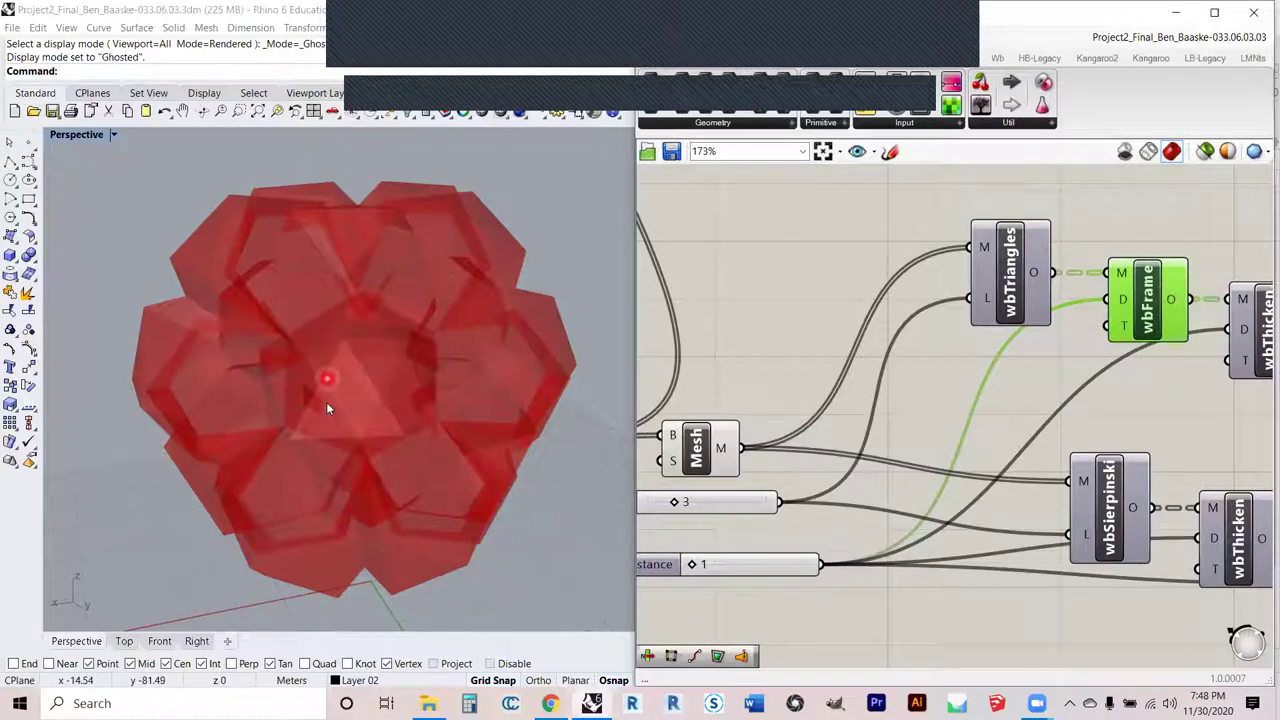
pyautogui.scroll(3, 331, 407)
pyautogui.moveTo(329, 403); pyautogui.dragTo(386, 372, button='right')
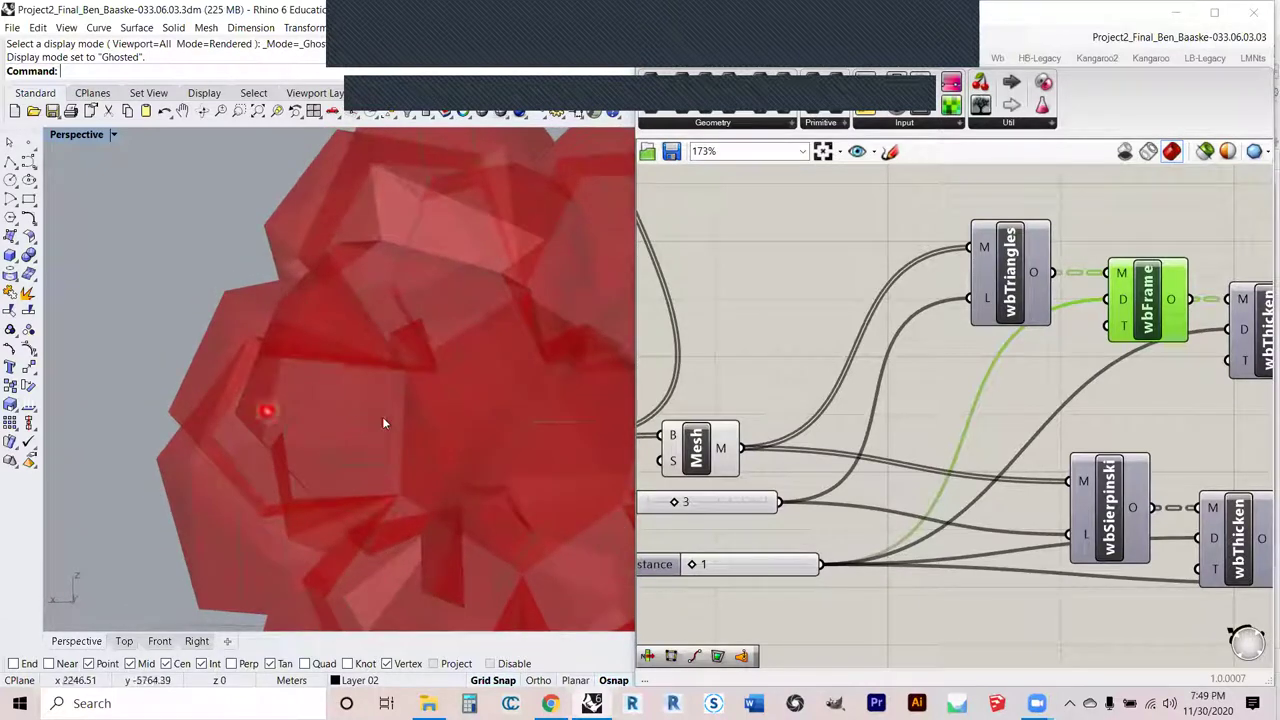
pyautogui.moveTo(394, 420); pyautogui.dragTo(386, 391, button='right')
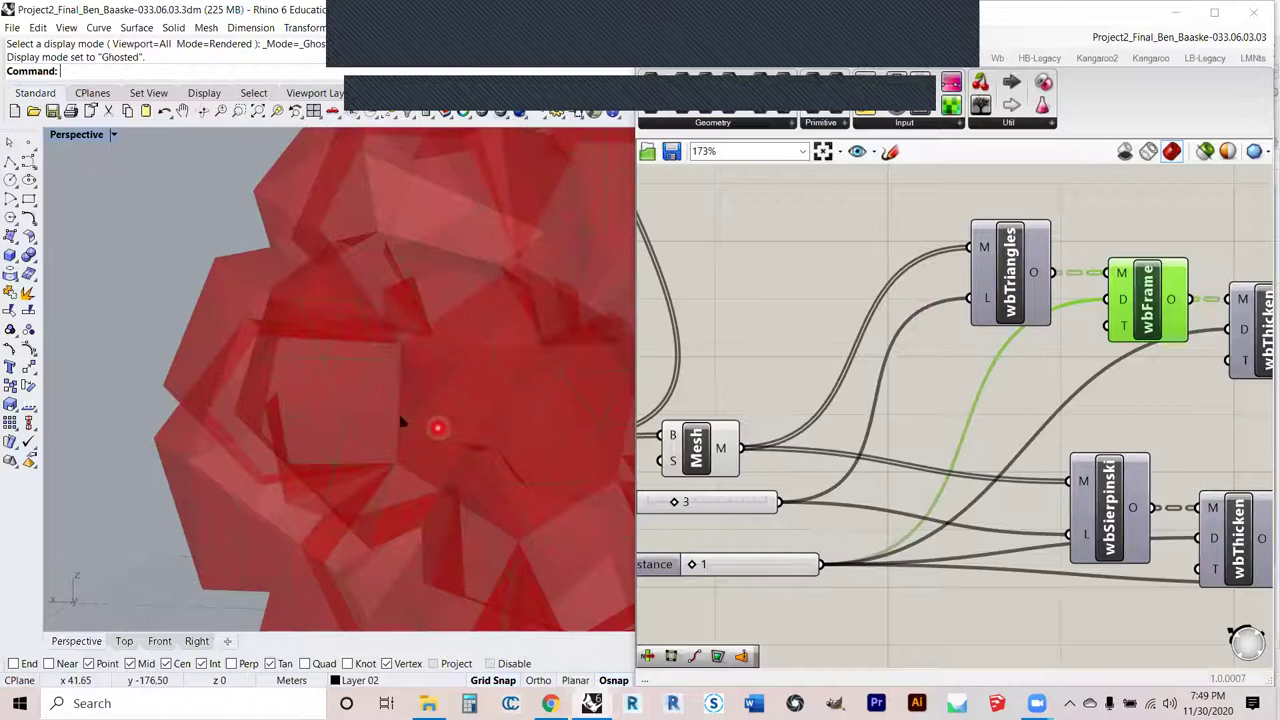
pyautogui.moveTo(437, 426); pyautogui.dragTo(392, 393, button='right')
# - Try the Level slider at 10 to compare the frame density, and return it to 3
pyautogui.click(689, 514)
pyautogui.moveTo(682, 505); pyautogui.dragTo(692, 505)
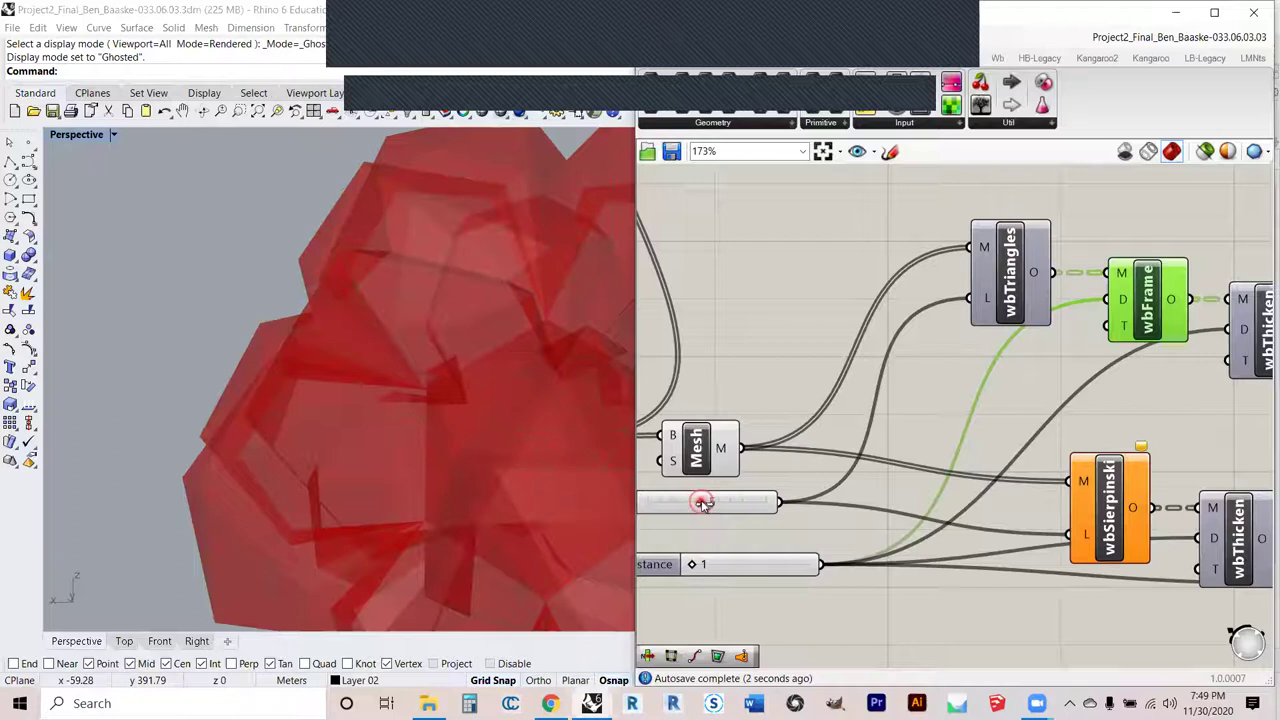
pyautogui.moveTo(731, 505); pyautogui.dragTo(753, 505)
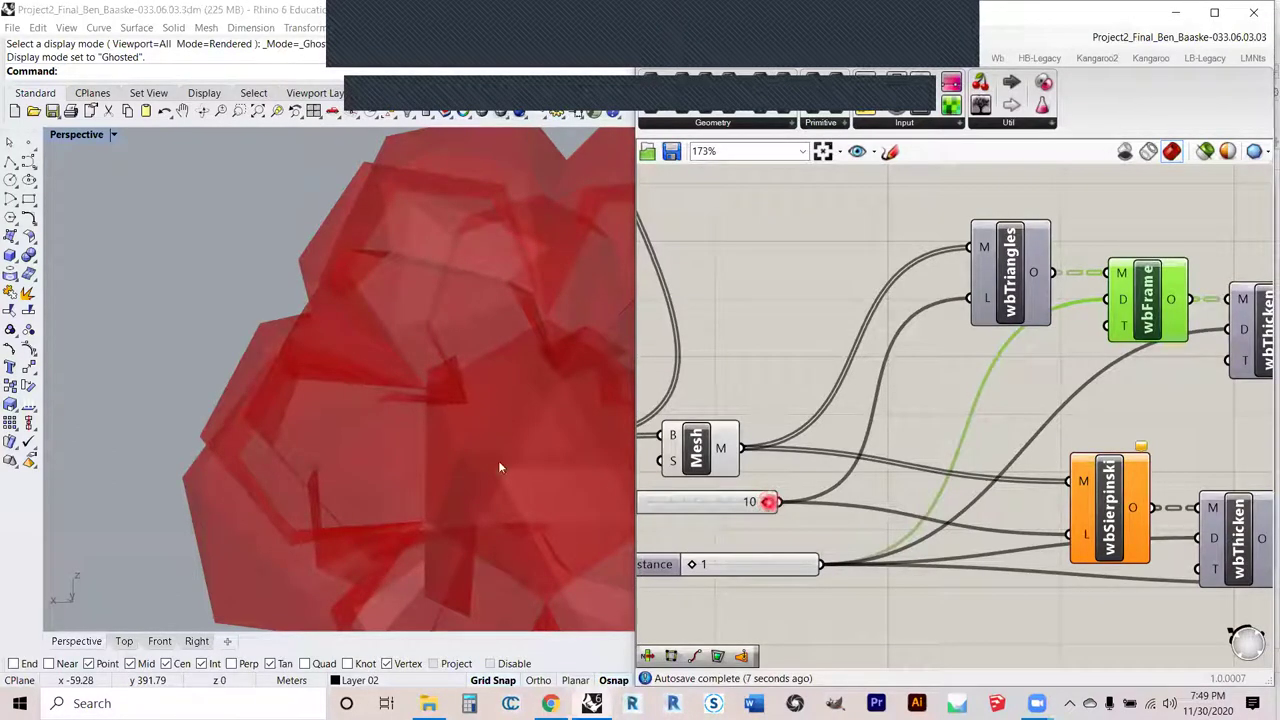
pyautogui.moveTo(443, 451)
pyautogui.mouseDown(button='right')
pyautogui.moveTo(420, 434)
pyautogui.moveTo(470, 402)
pyautogui.moveTo(477, 380)
pyautogui.moveTo(414, 411)
pyautogui.moveTo(451, 437)
pyautogui.moveTo(446, 463)
pyautogui.moveTo(418, 424)
pyautogui.moveTo(449, 437)
pyautogui.moveTo(438, 452)
pyautogui.mouseUp(button='right')
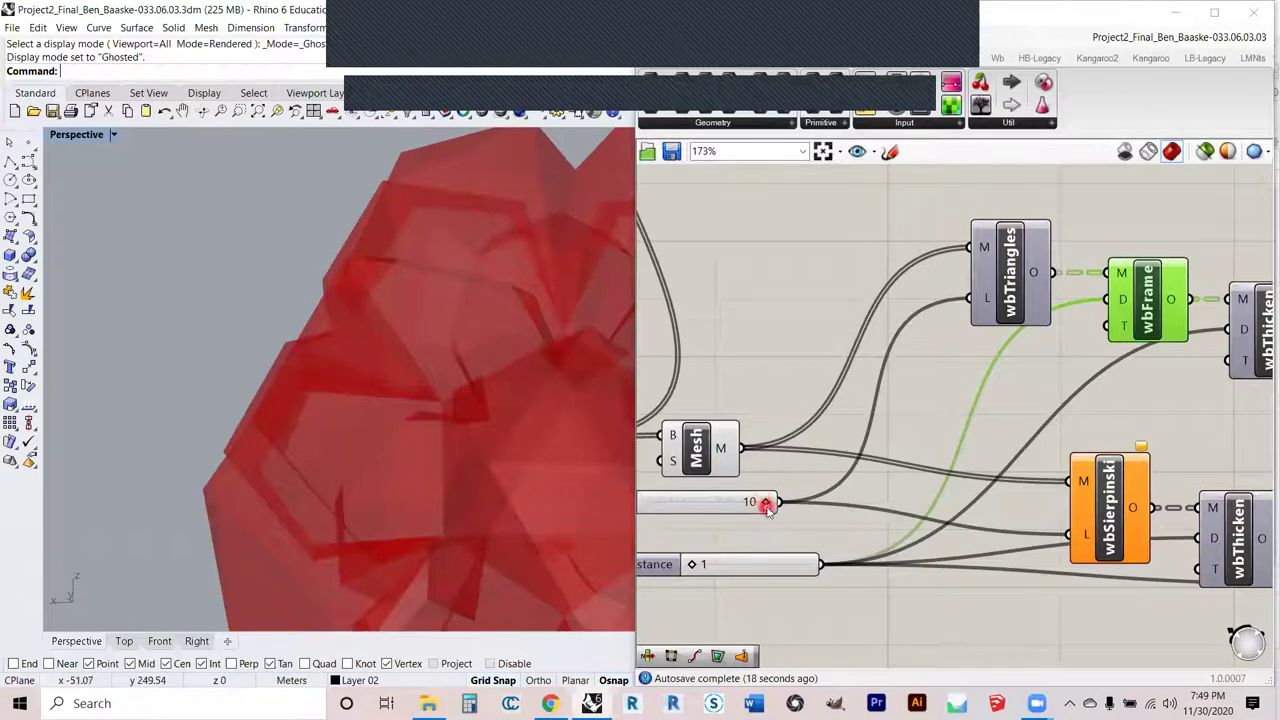
pyautogui.moveTo(766, 503); pyautogui.dragTo(680, 503)
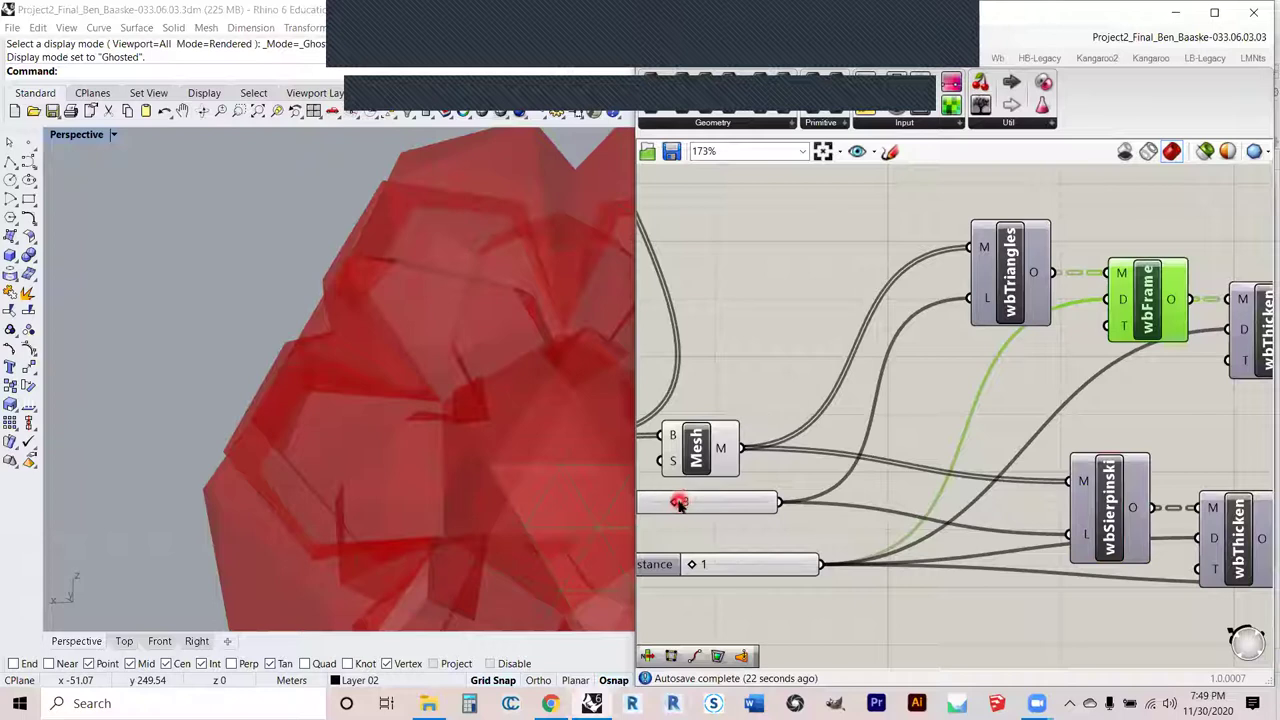
# - Toggle the wbFrame component's preview off and back on
pyautogui.moveTo(1062, 405); pyautogui.dragTo(893, 439, button='right')
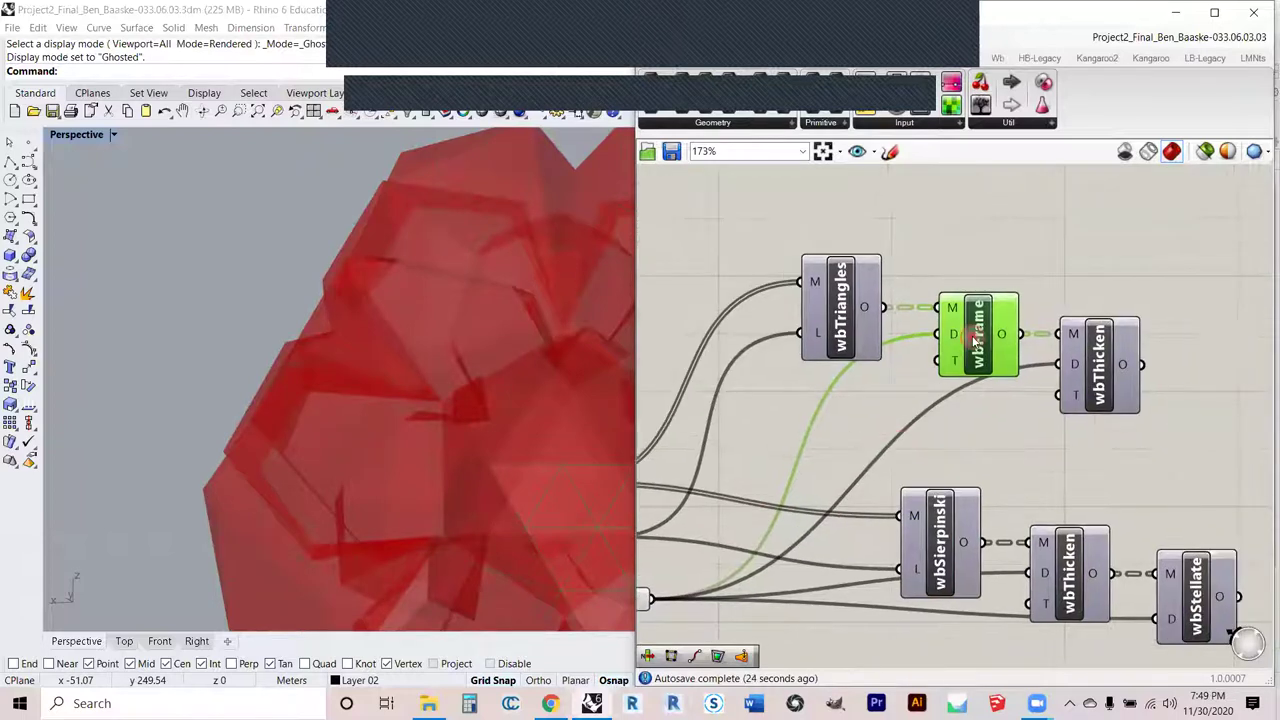
pyautogui.rightClick(975, 340)
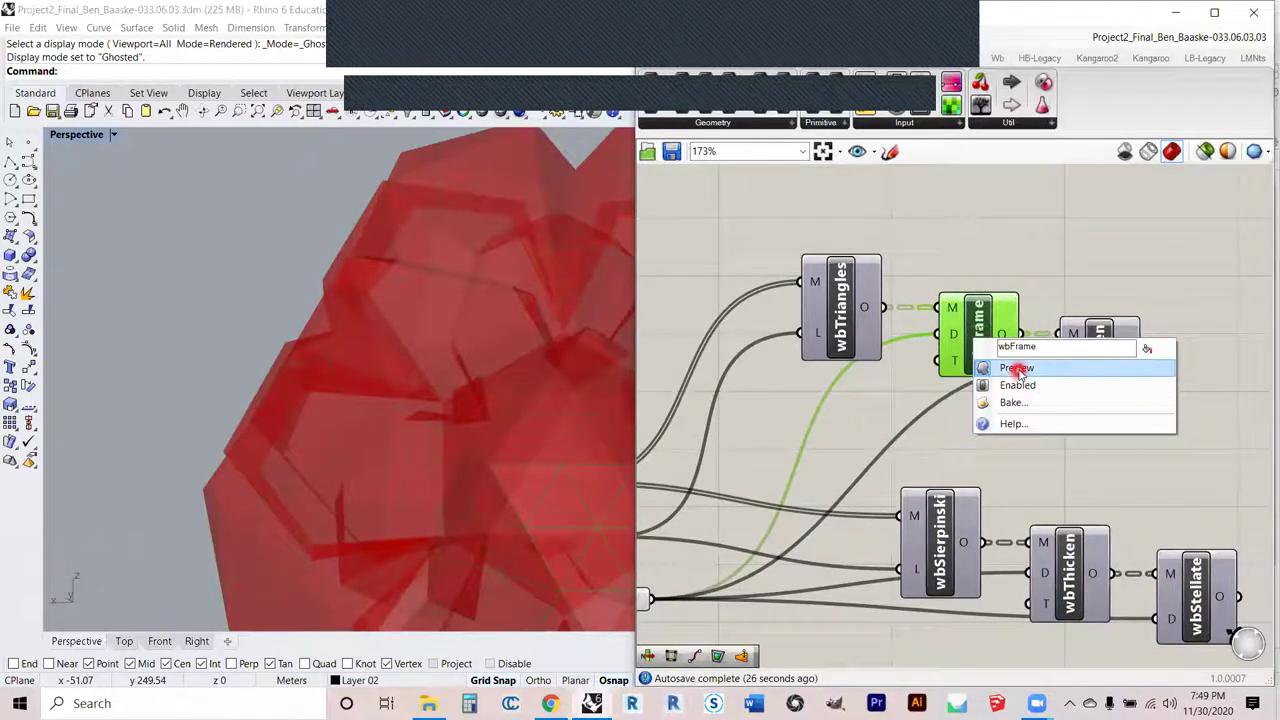
pyautogui.click(1018, 369)
pyautogui.scroll(-1, 863, 434)
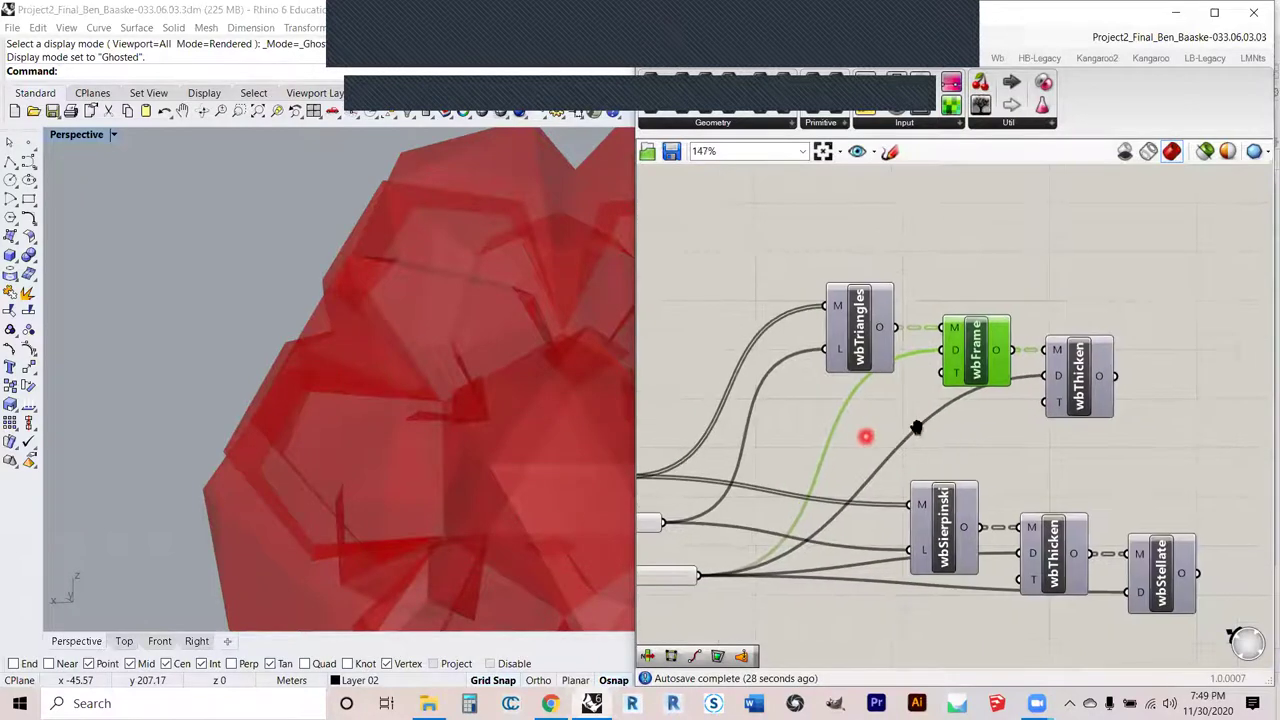
pyautogui.moveTo(863, 434); pyautogui.dragTo(960, 424, button='right')
pyautogui.rightClick(1057, 350)
pyautogui.click(1080, 378)
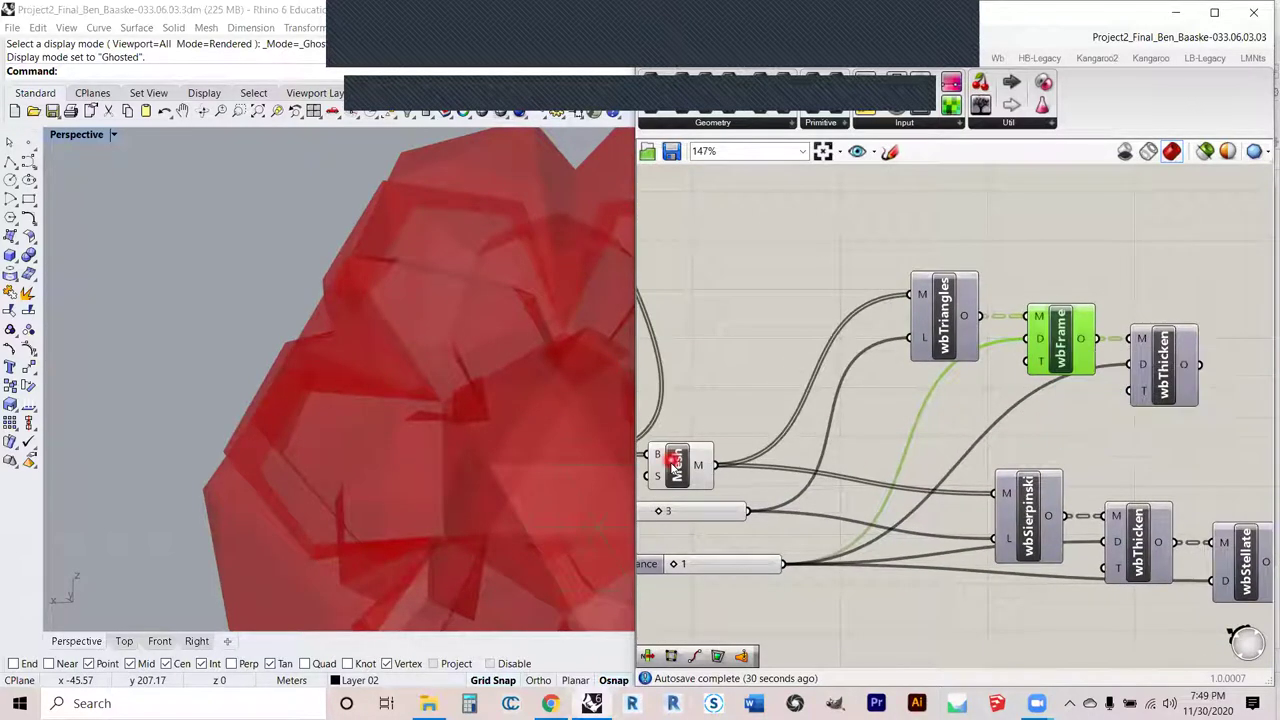
# - Turn off the Mesh component's preview to isolate the frame lines of the whole model
pyautogui.click(677, 462)
pyautogui.rightClick(676, 465)
pyautogui.click(718, 495)
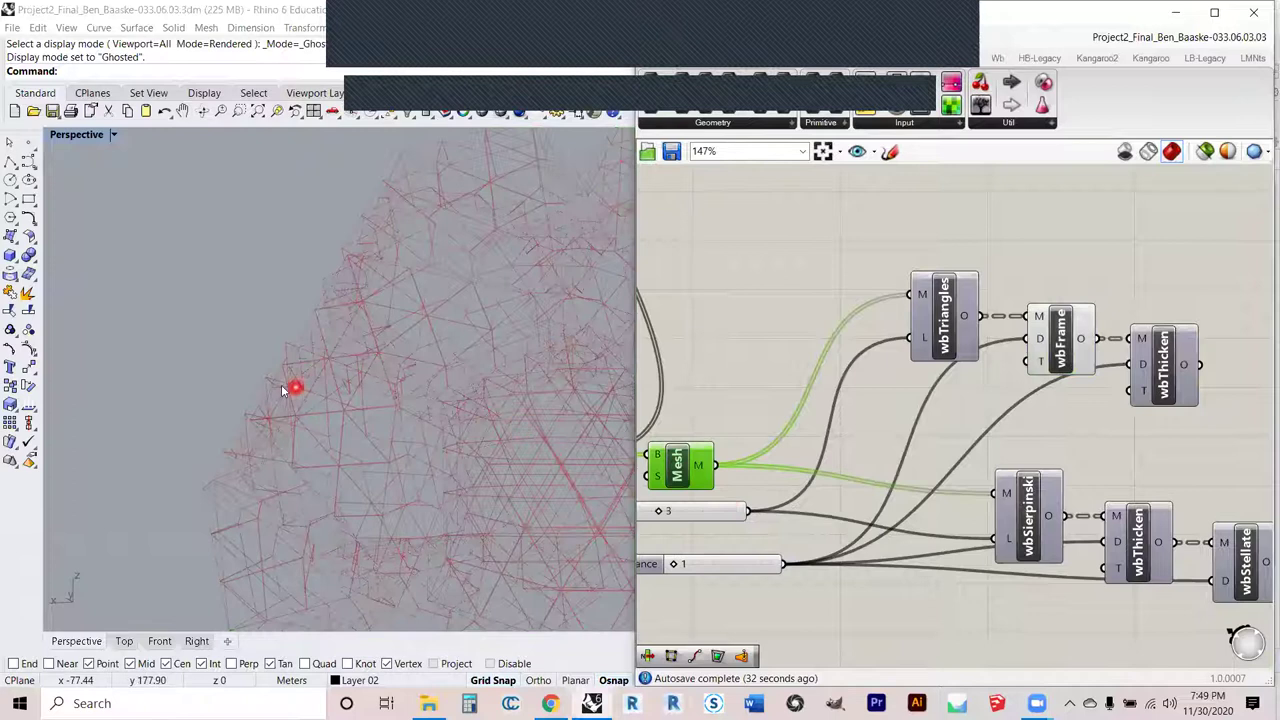
pyautogui.scroll(-5, 285, 383)
pyautogui.moveTo(425, 445); pyautogui.dragTo(469, 424, button='right')
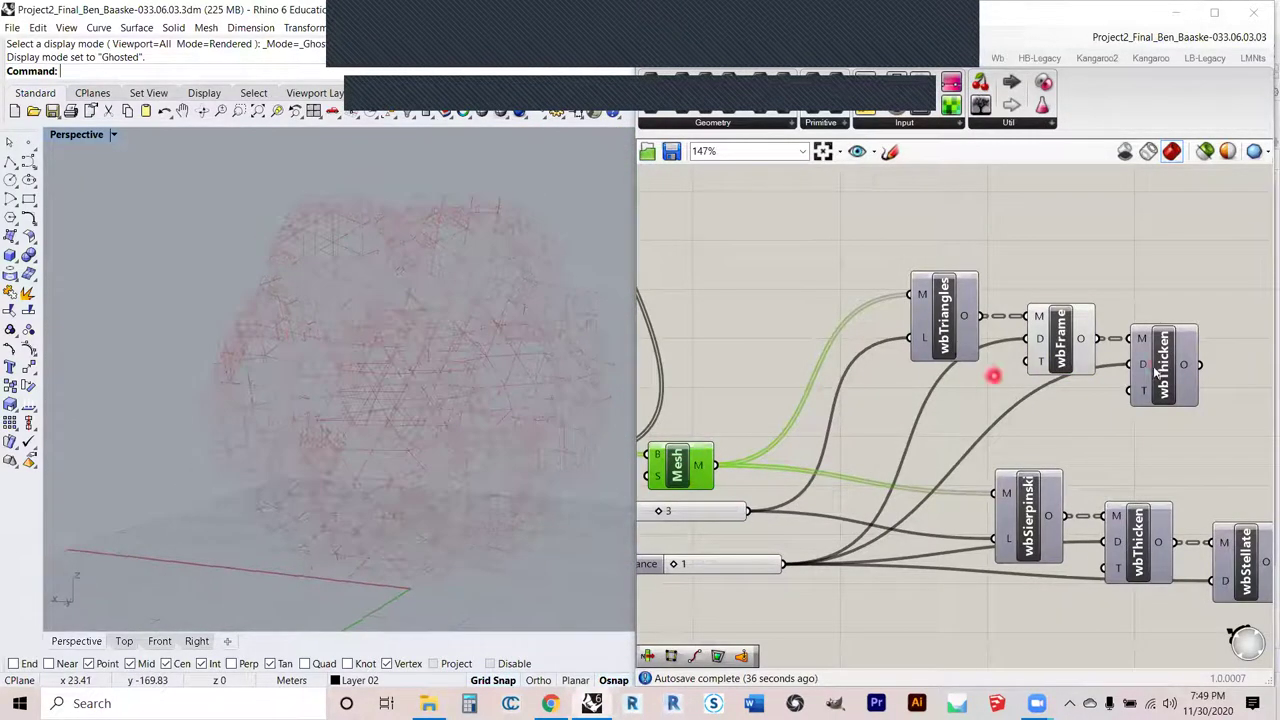
# - Turn on the preview of the wbThicken component fed by wbFrame
pyautogui.click(1152, 368)
pyautogui.rightClick(1158, 366)
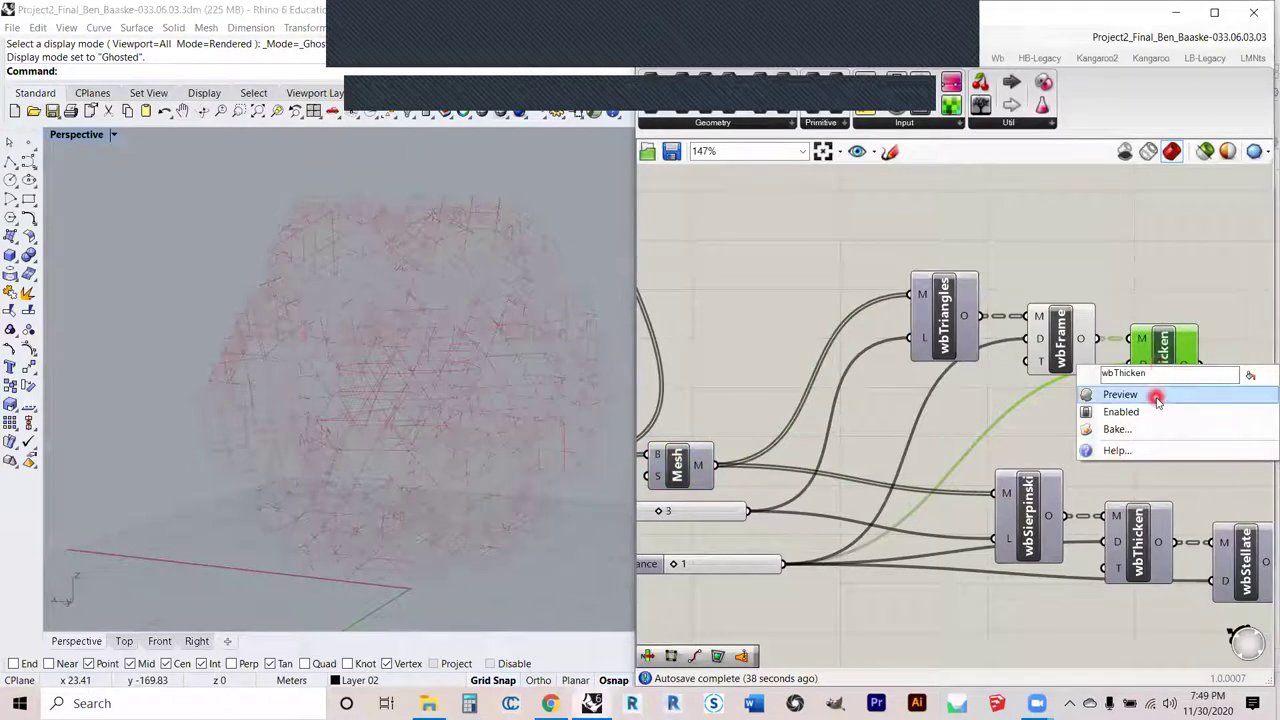
pyautogui.click(1156, 396)
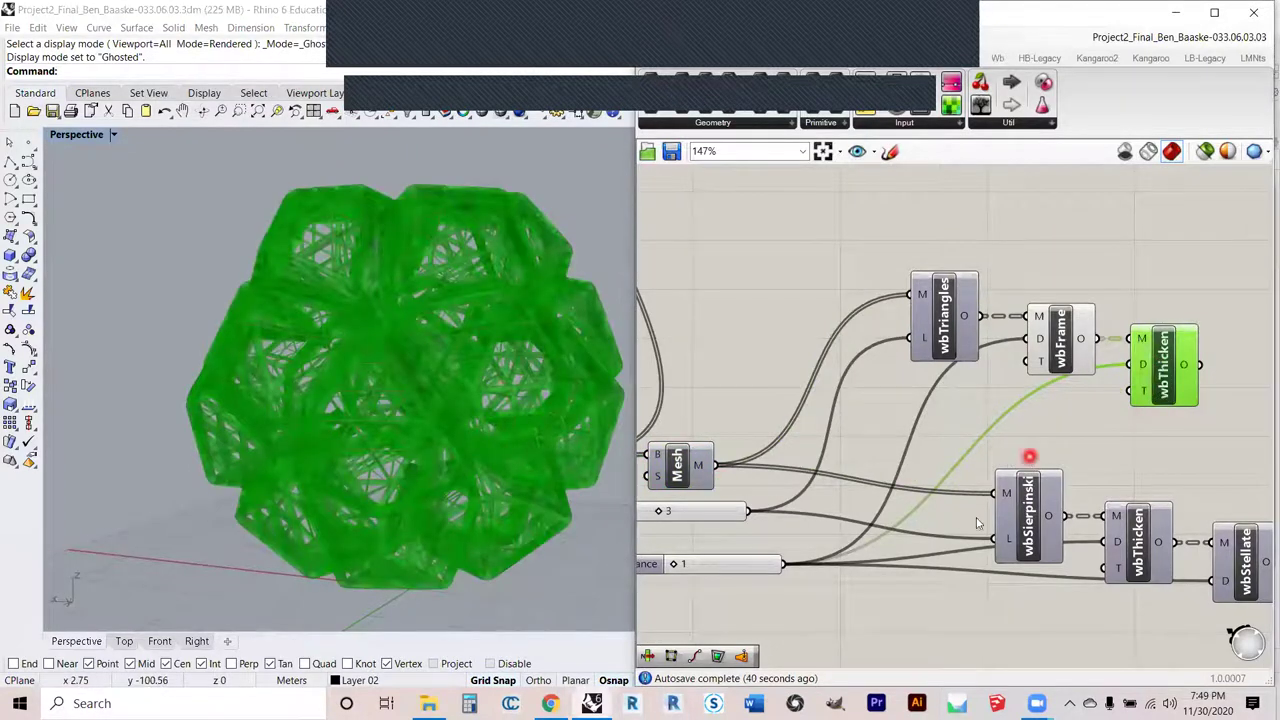
# - Highlight the wbFrame output, try a different Distance slider value, and return the slider to 1
pyautogui.moveTo(1060, 352)
pyautogui.mouseDown()
pyautogui.moveTo(1066, 370)
pyautogui.moveTo(1058, 355)
pyautogui.mouseUp()
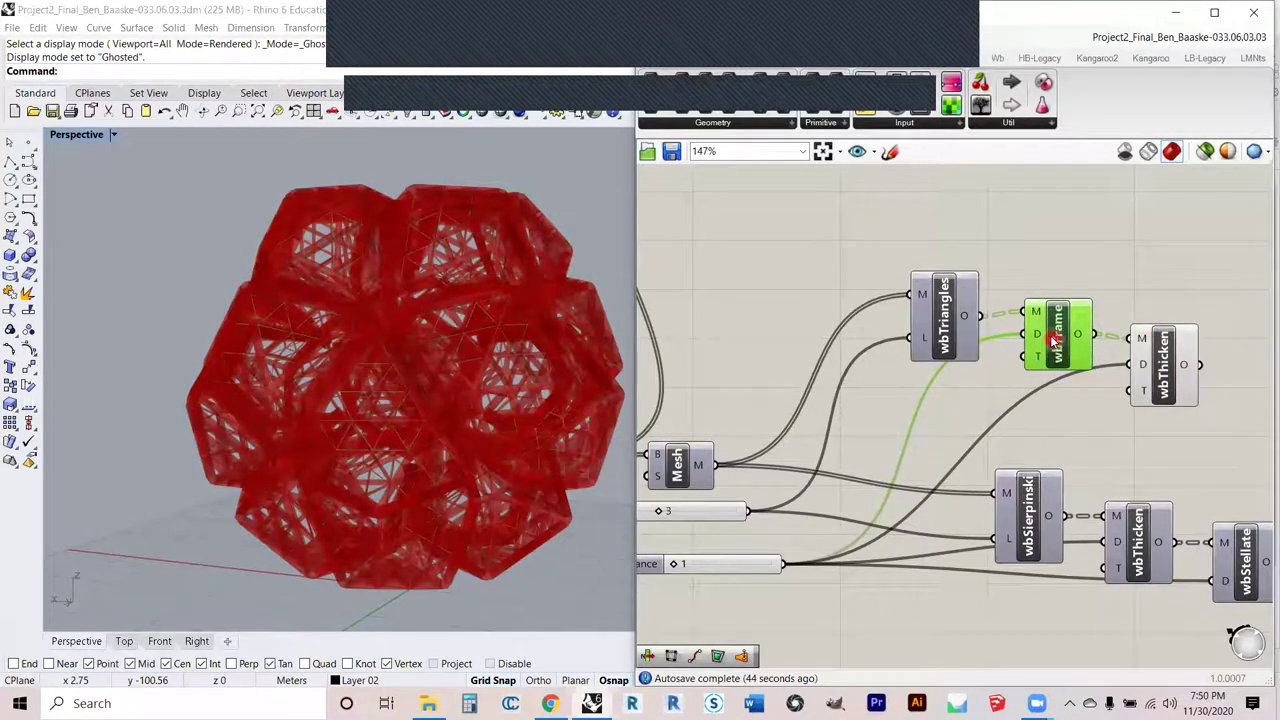
pyautogui.click(738, 567)
pyautogui.moveTo(697, 571); pyautogui.dragTo(670, 567)
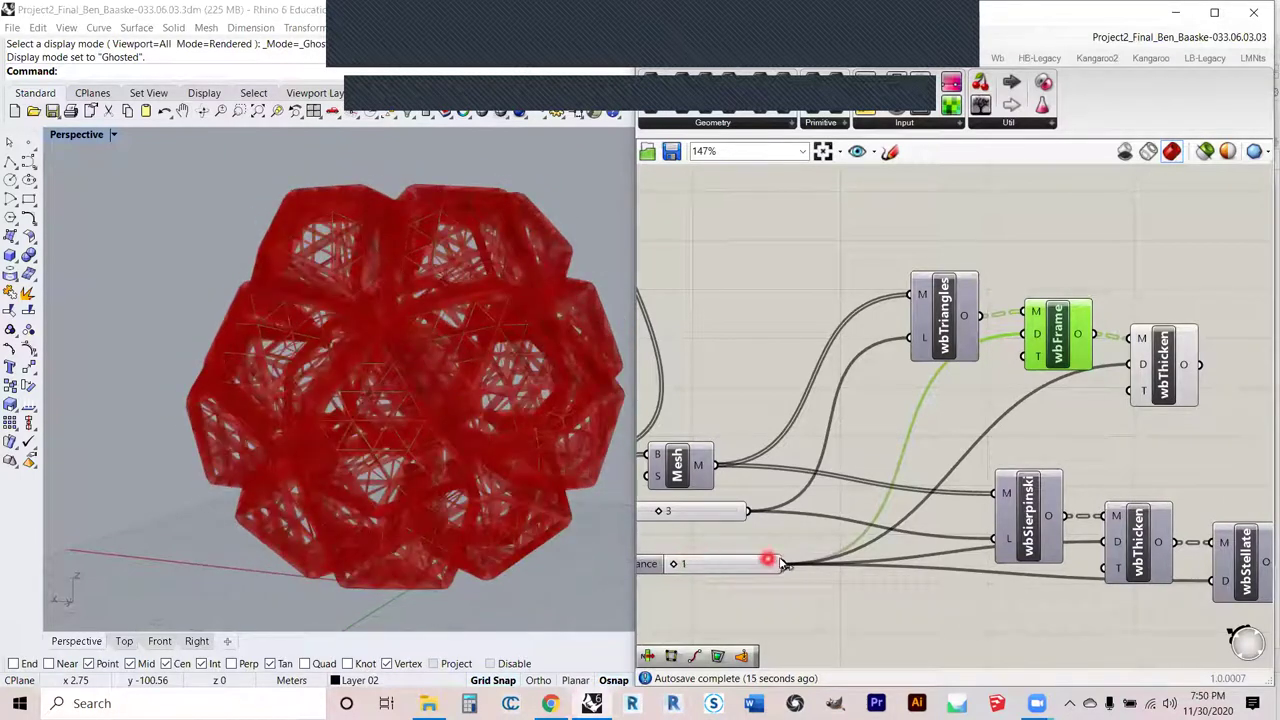
# - Highlight the wbThicken component fed by wbFrame and set the Level slider to 10
pyautogui.moveTo(823, 538); pyautogui.dragTo(792, 533, button='right')
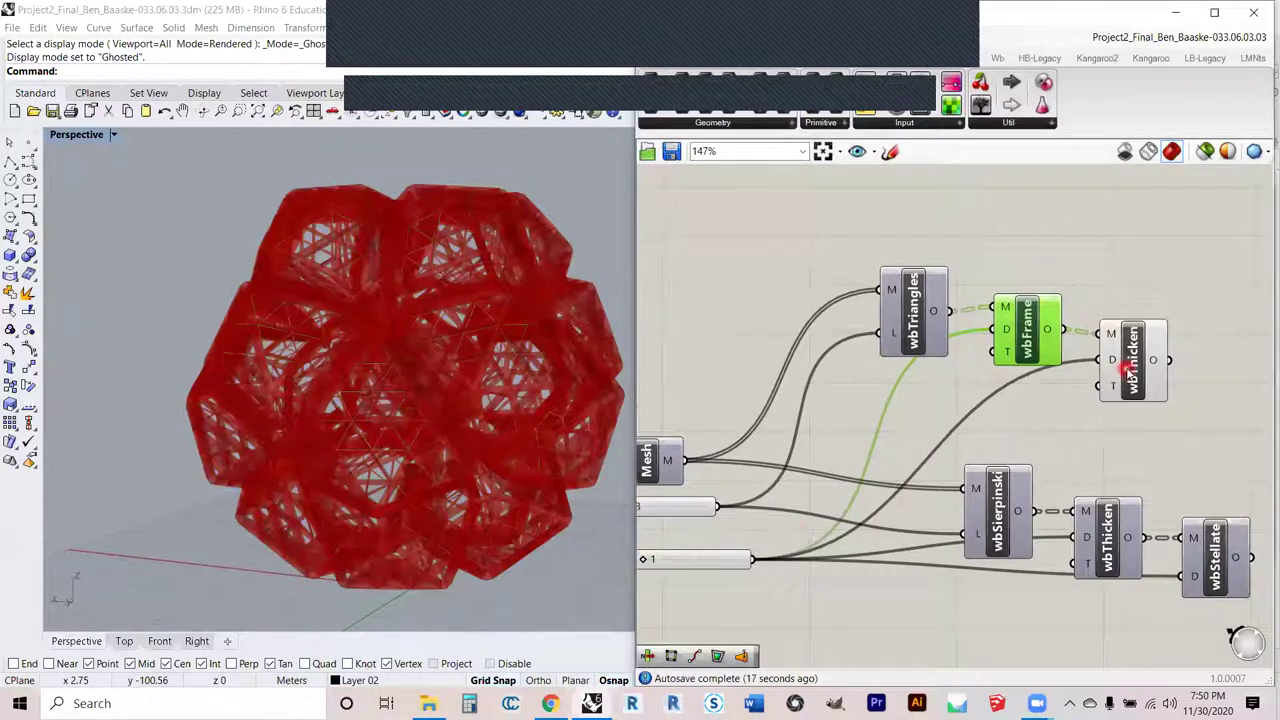
pyautogui.moveTo(1025, 345)
pyautogui.mouseDown()
pyautogui.moveTo(1029, 355)
pyautogui.moveTo(1030, 336)
pyautogui.mouseUp()
pyautogui.moveTo(1134, 358); pyautogui.dragTo(1149, 359)
pyautogui.moveTo(1147, 386); pyautogui.dragTo(1144, 352, button='right')
pyautogui.moveTo(871, 423); pyautogui.dragTo(940, 408, button='right')
pyautogui.moveTo(692, 468); pyautogui.dragTo(777, 468)
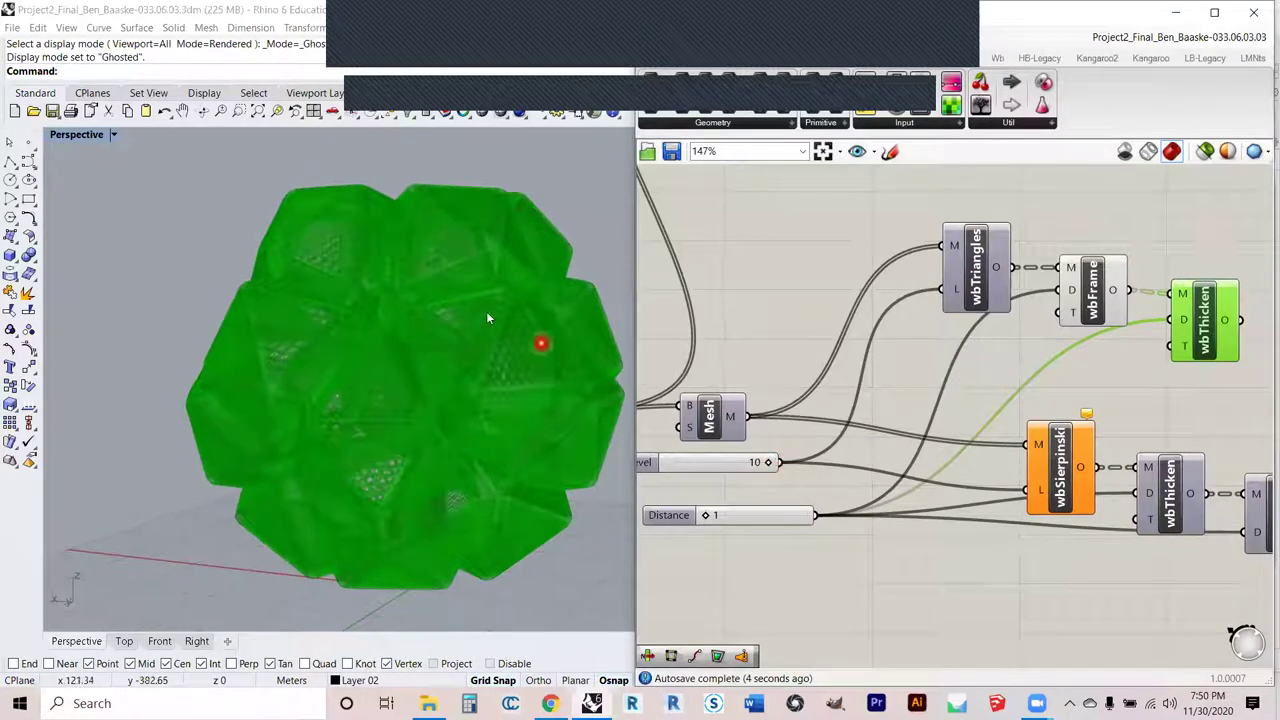
# - Turn off the preview of the wbFrame component and the wbThicken component it feeds
pyautogui.moveTo(451, 323); pyautogui.dragTo(423, 377, button='right')
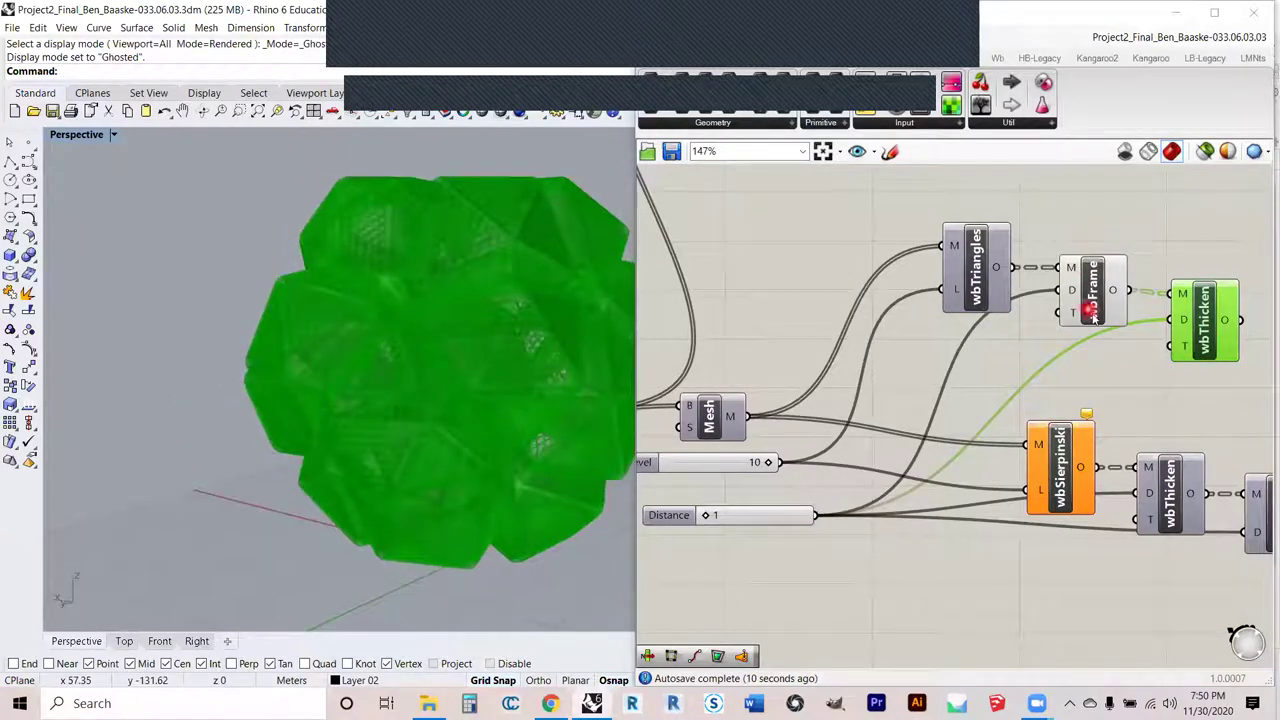
pyautogui.moveTo(1100, 318); pyautogui.dragTo(1025, 332, button='right')
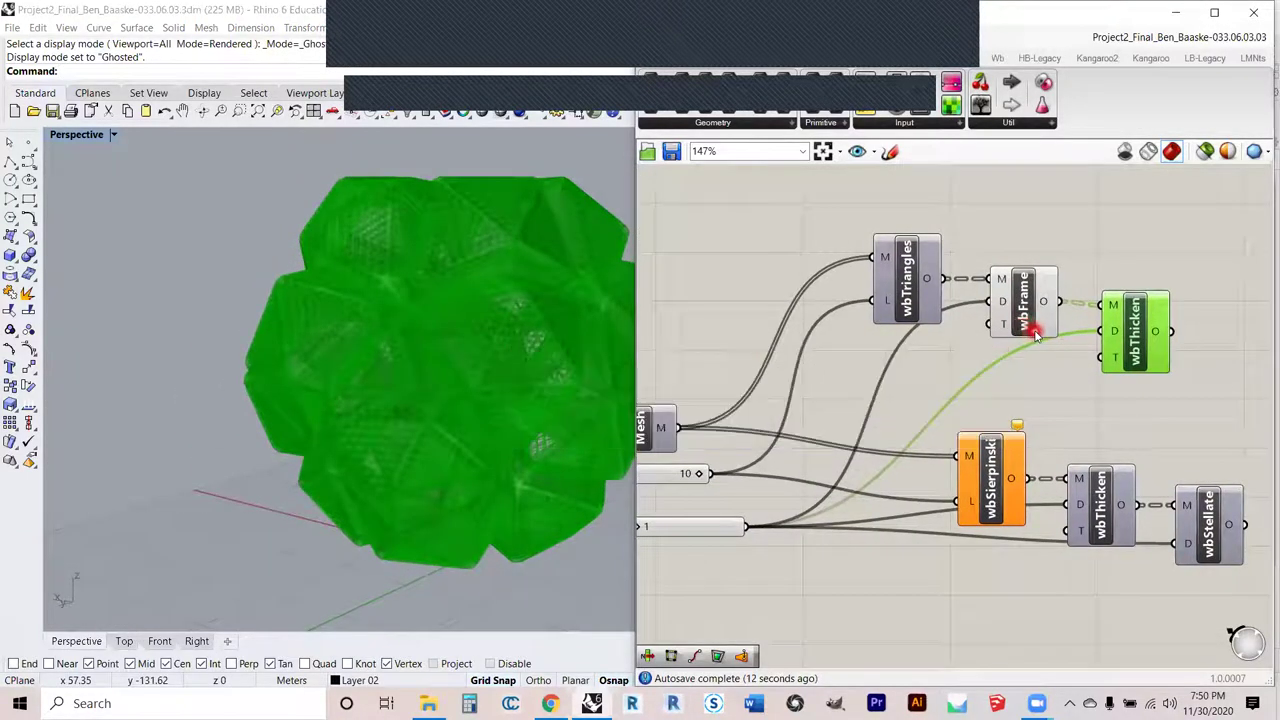
pyautogui.moveTo(1006, 377); pyautogui.dragTo(1049, 349, button='right')
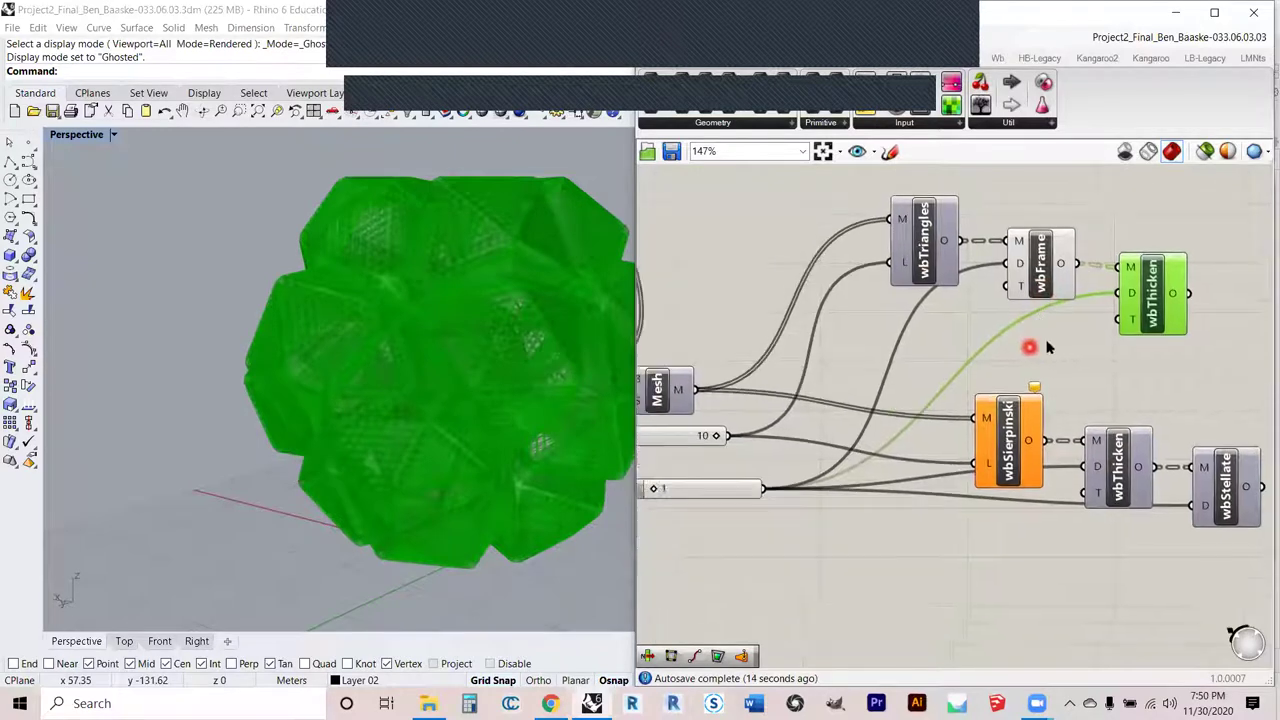
pyautogui.rightClick(1152, 286)
pyautogui.moveTo(1168, 216); pyautogui.dragTo(998, 345)
pyautogui.rightClick(1088, 292)
pyautogui.click(1136, 318)
# - Highlight the wbSierpinski component and set the Level slider to 3
pyautogui.moveTo(1120, 366); pyautogui.dragTo(1089, 371, button='right')
pyautogui.click(1037, 392)
pyautogui.moveTo(933, 391); pyautogui.dragTo(1020, 388, button='right')
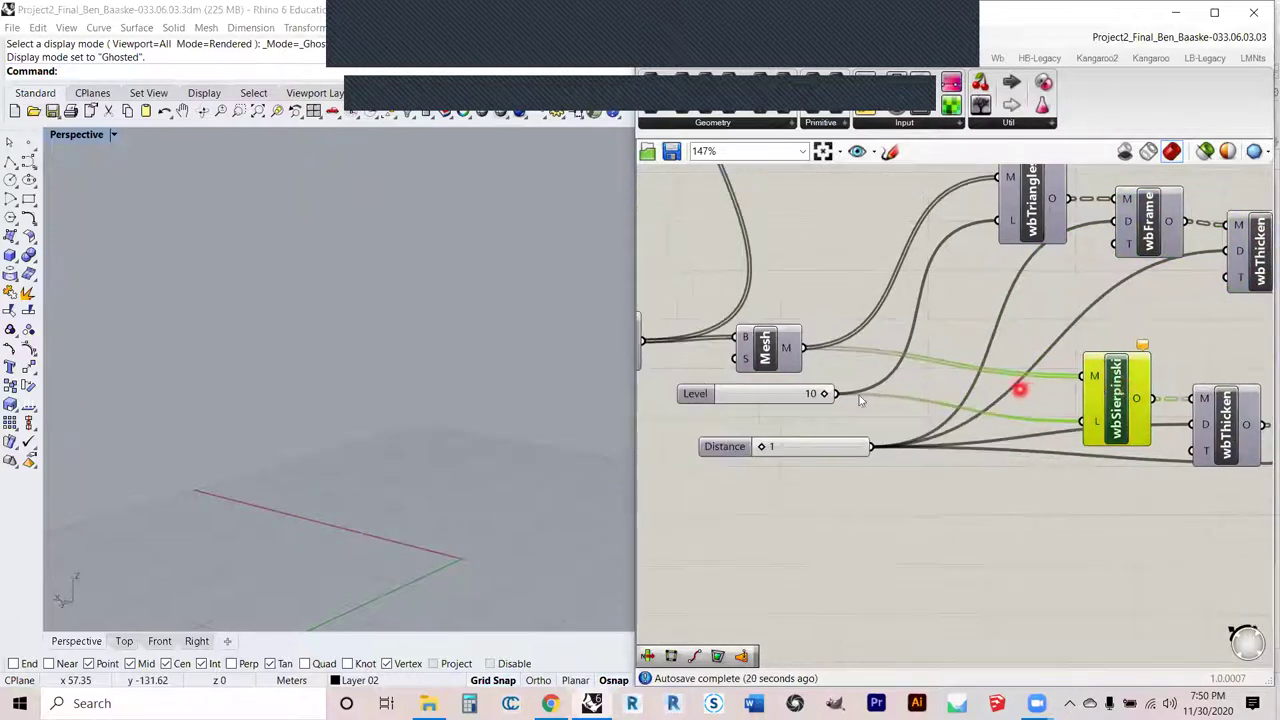
pyautogui.moveTo(818, 394); pyautogui.dragTo(735, 397)
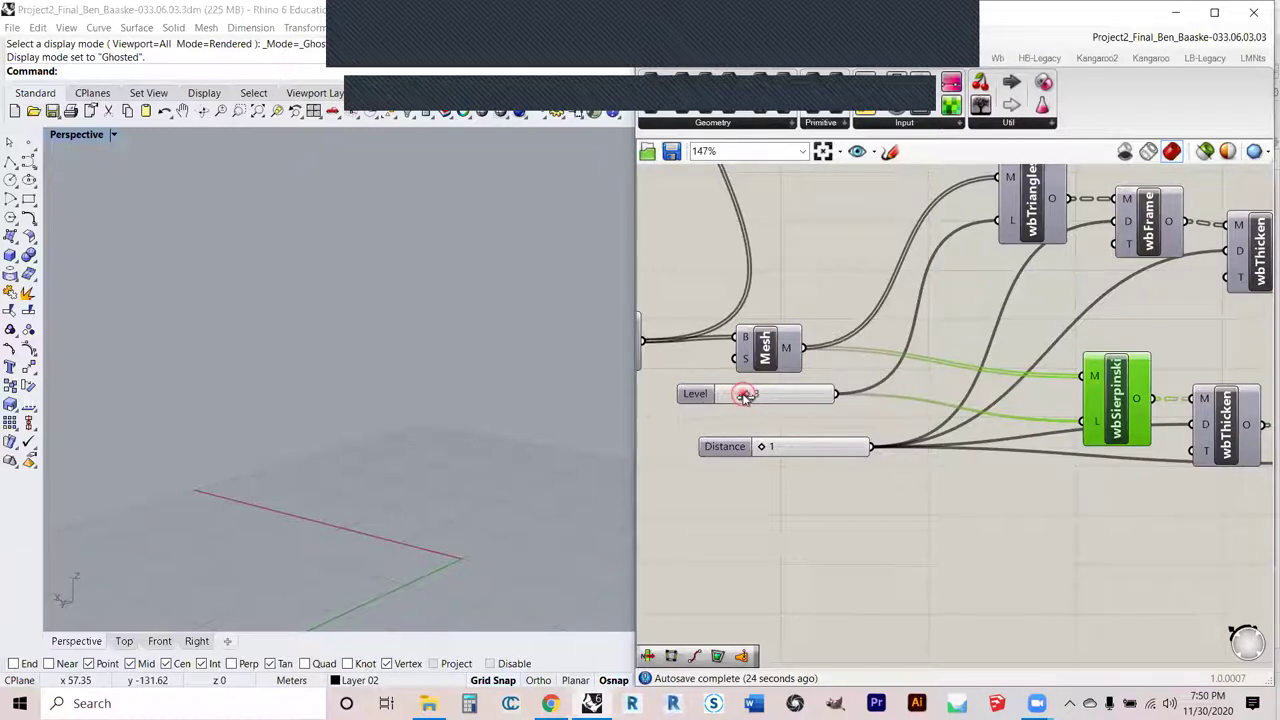
# - Turn on the preview of the wbSierpinski component
pyautogui.rightClick(1094, 384)
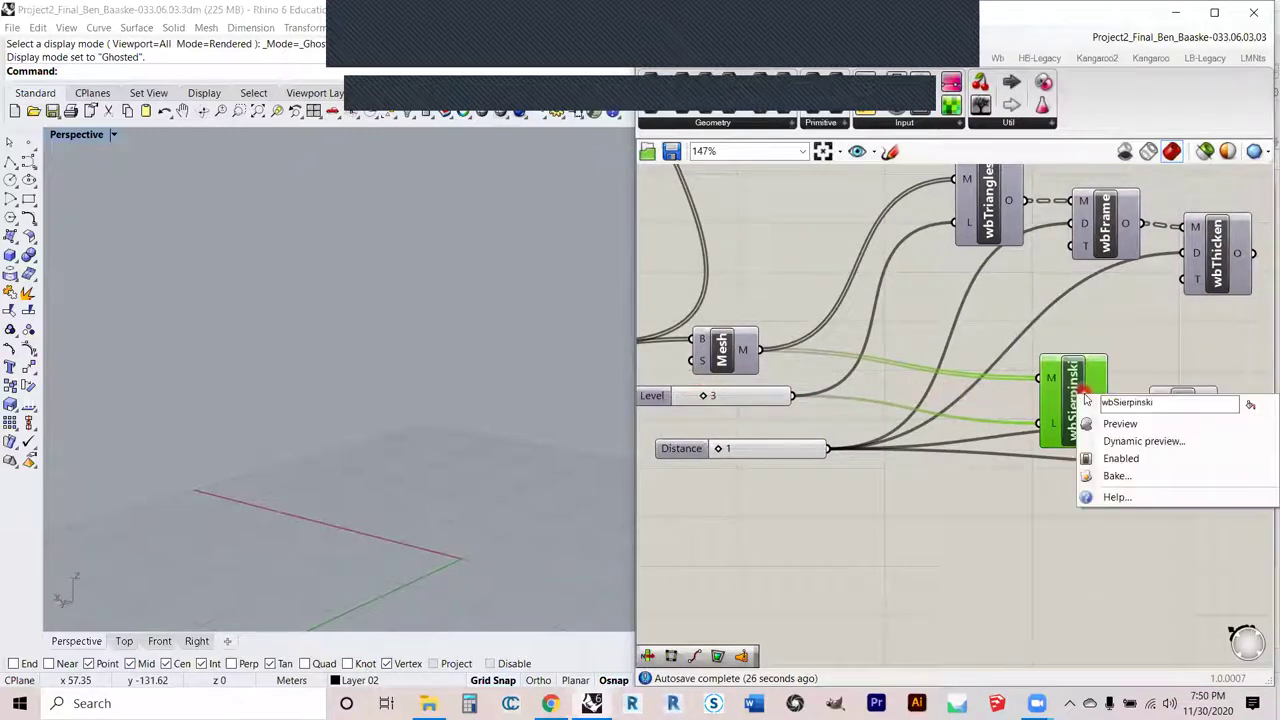
pyautogui.moveTo(1096, 352); pyautogui.dragTo(917, 356, button='right')
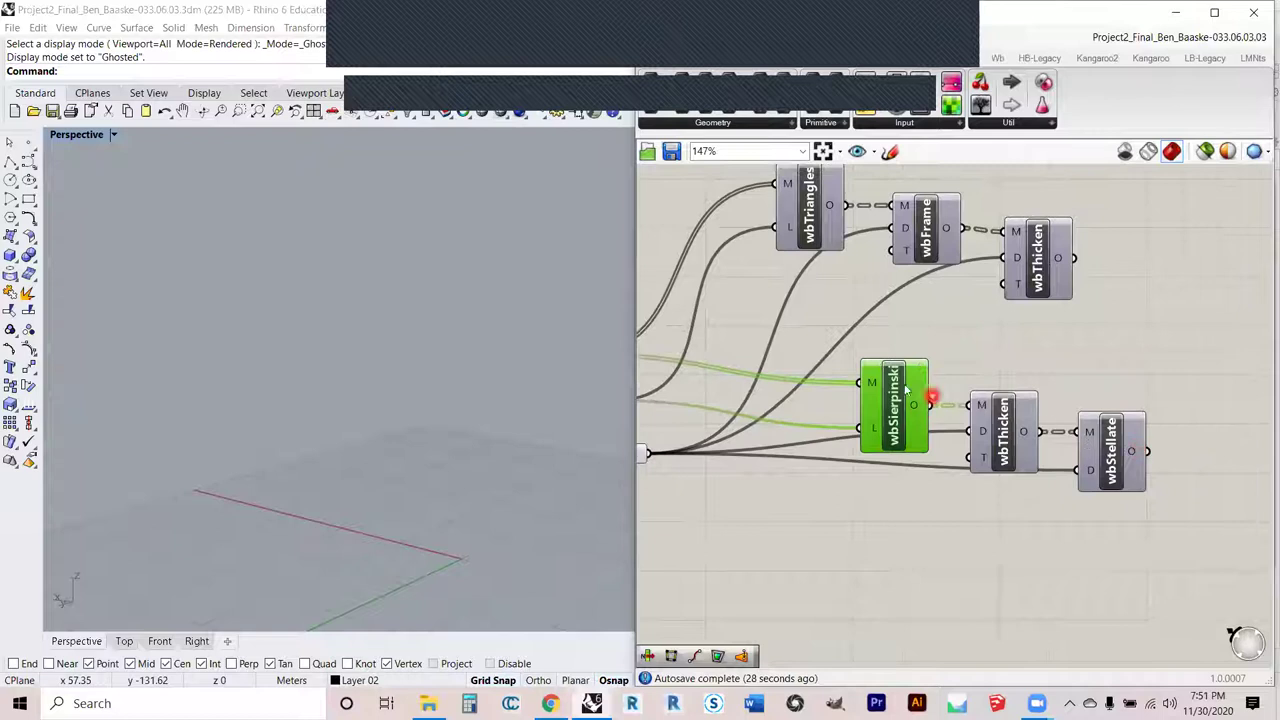
pyautogui.rightClick(903, 385)
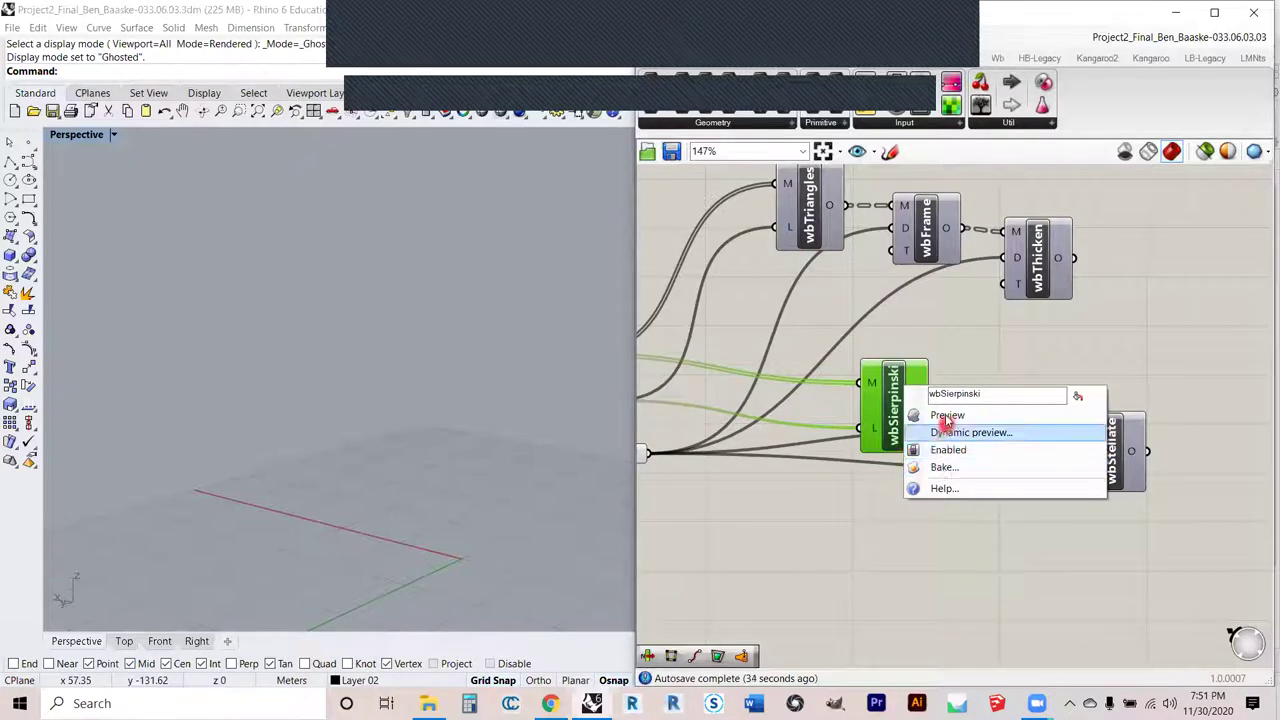
pyautogui.click(946, 418)
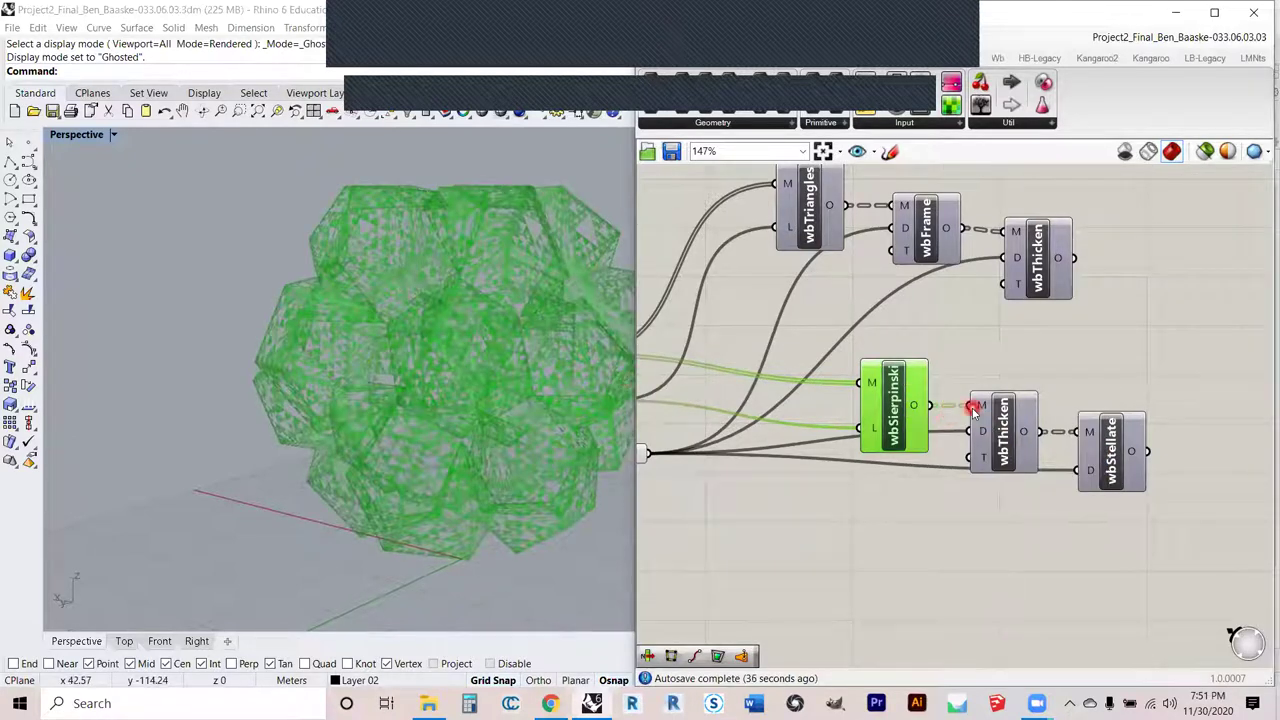
# - Turn on the preview of the wbThicken component fed by wbSierpinski and view the thickened mesh
pyautogui.moveTo(1037, 370); pyautogui.dragTo(1012, 345, button='right')
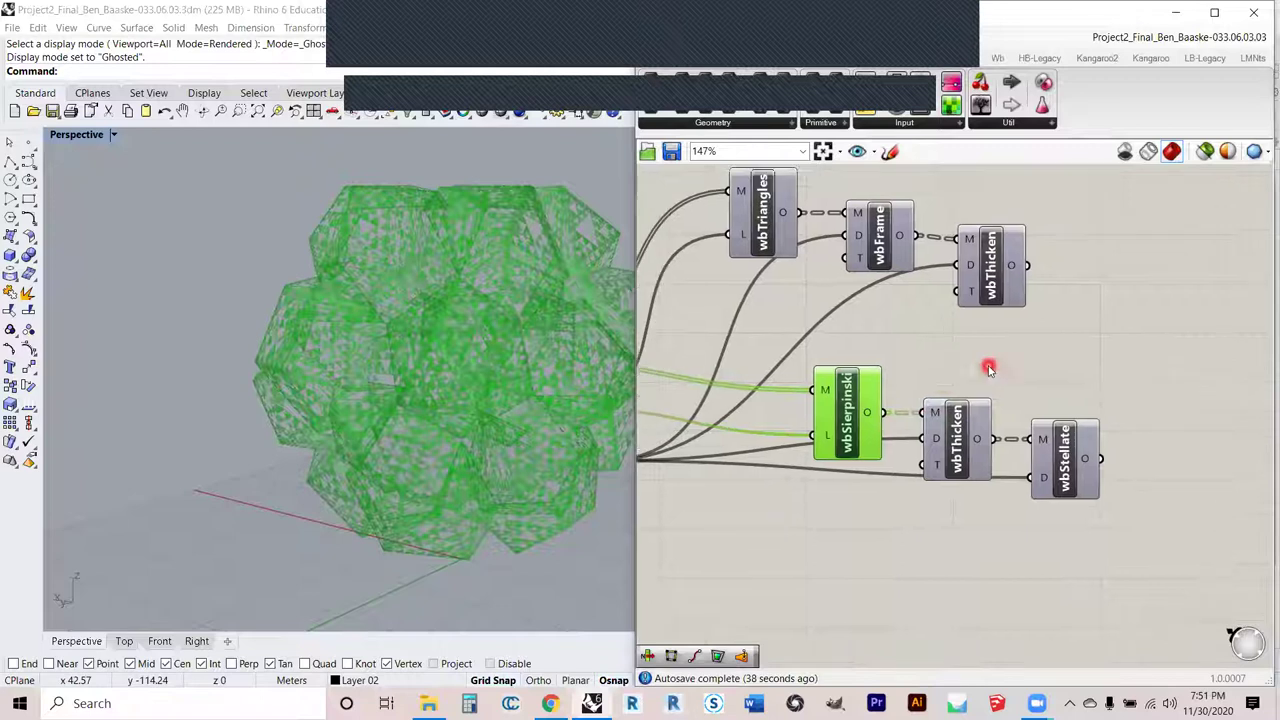
pyautogui.moveTo(896, 418); pyautogui.dragTo(877, 240)
pyautogui.rightClick(955, 420)
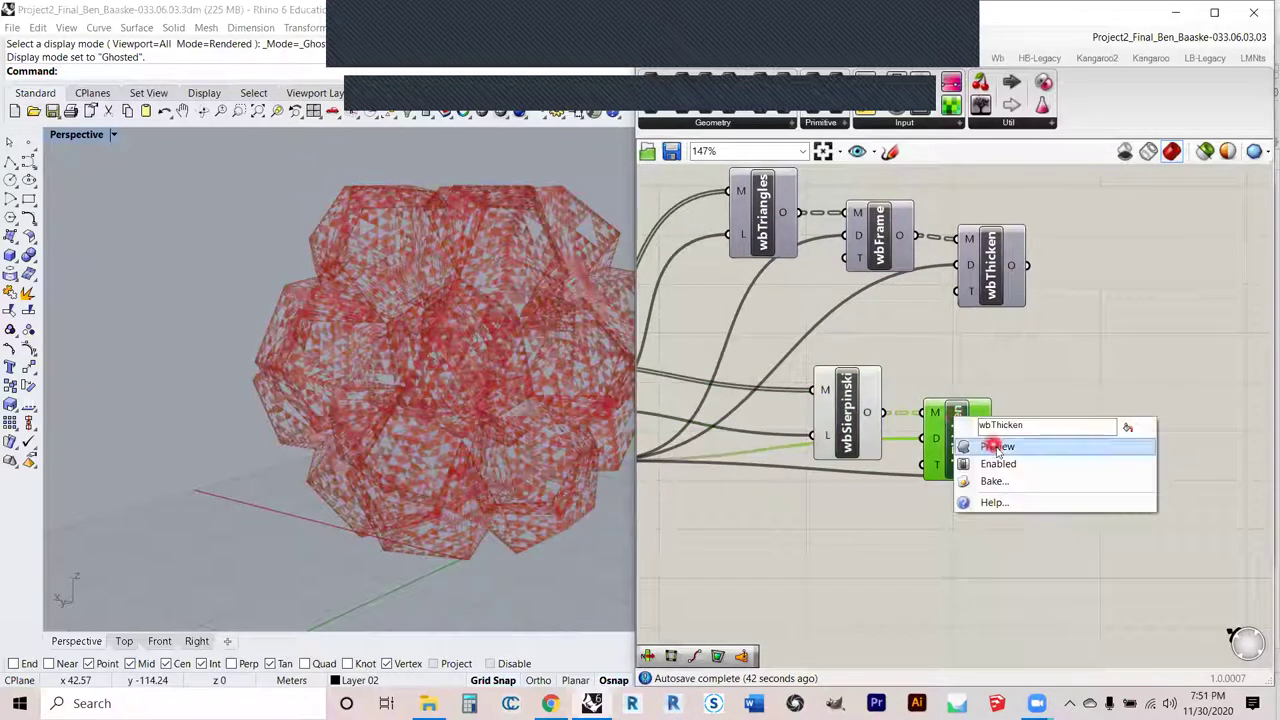
pyautogui.click(997, 447)
pyautogui.click(249, 320)
pyautogui.click(367, 344)
pyautogui.moveTo(500, 354); pyautogui.dragTo(408, 368, button='right')
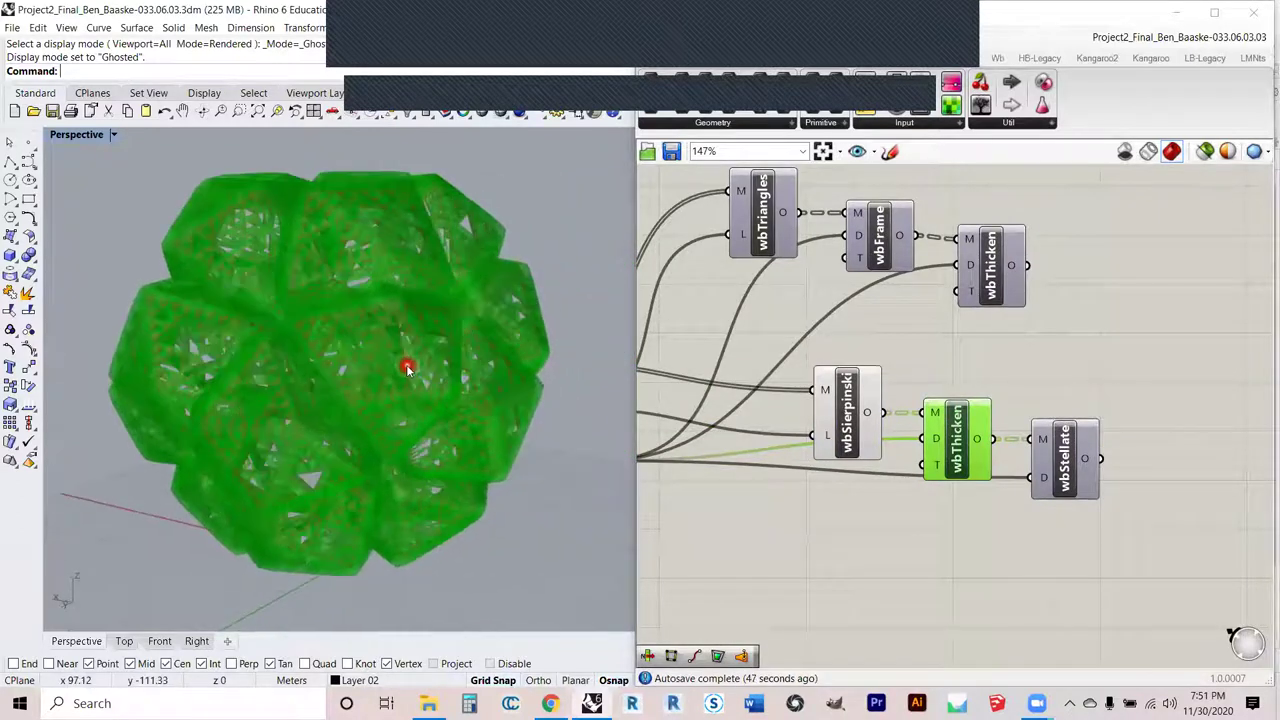
# - Turn on the preview of the wbStellate component fed by the Sierpinski branch's wbThicken
pyautogui.click(1054, 450)
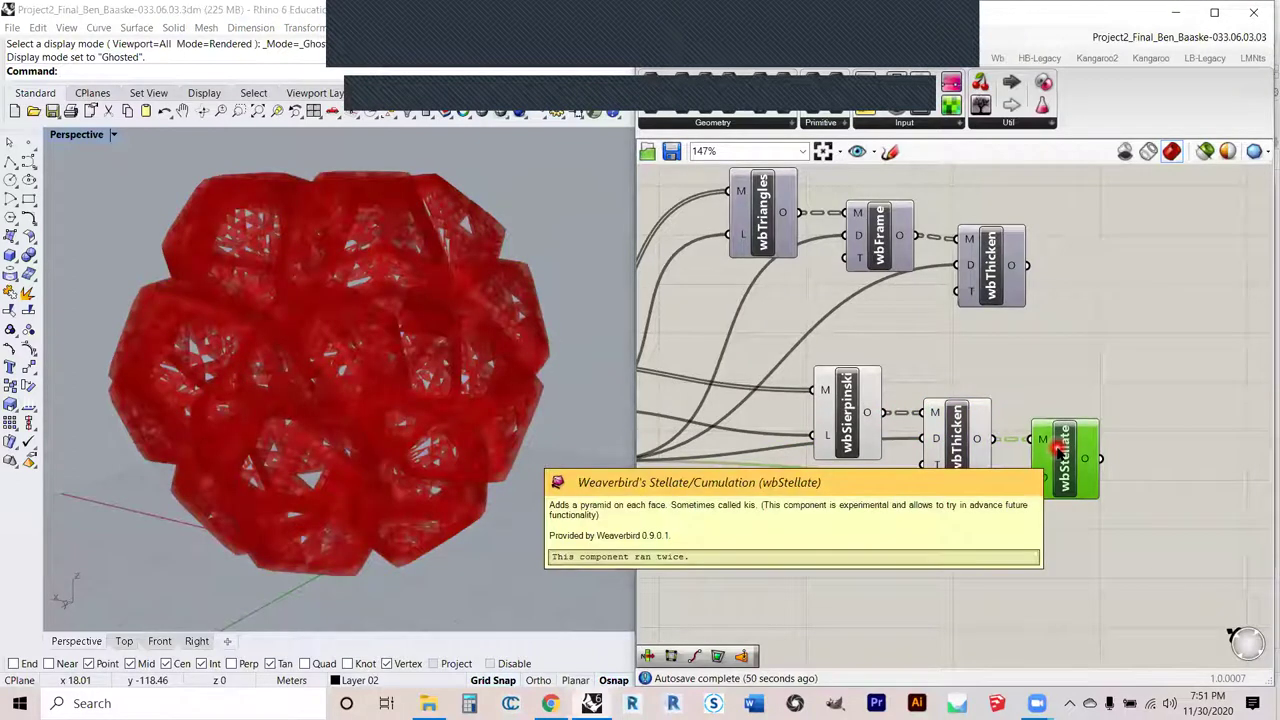
pyautogui.rightClick(1058, 452)
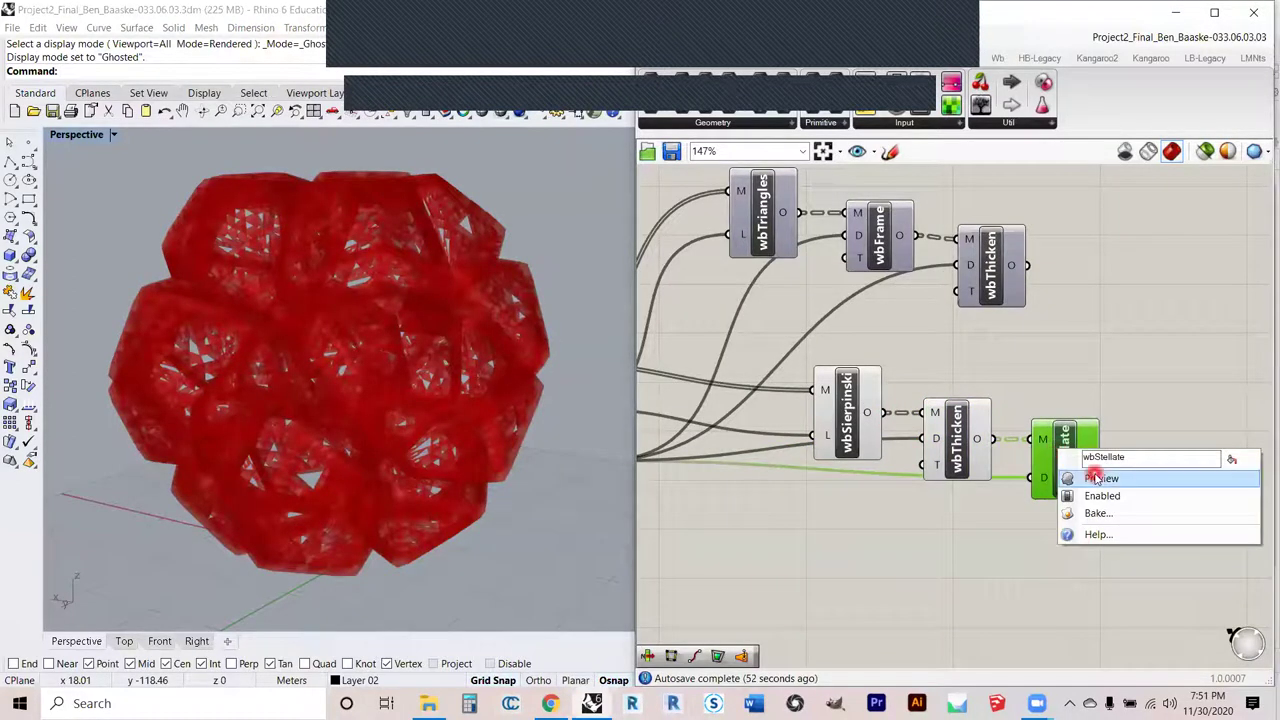
pyautogui.click(1095, 478)
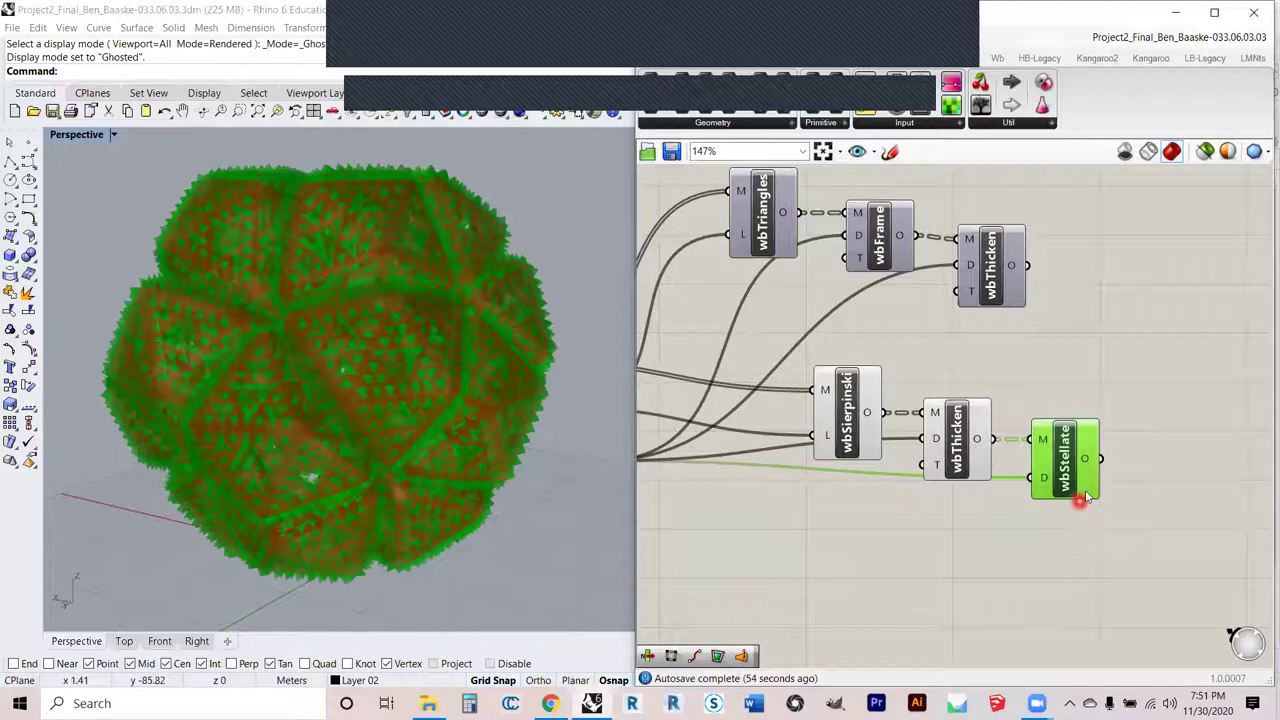
# - Examine the pyramid spikes on the stellated mesh up close and from several angles
pyautogui.moveTo(330, 403); pyautogui.dragTo(396, 347, button='right')
pyautogui.scroll(6, 397, 270)
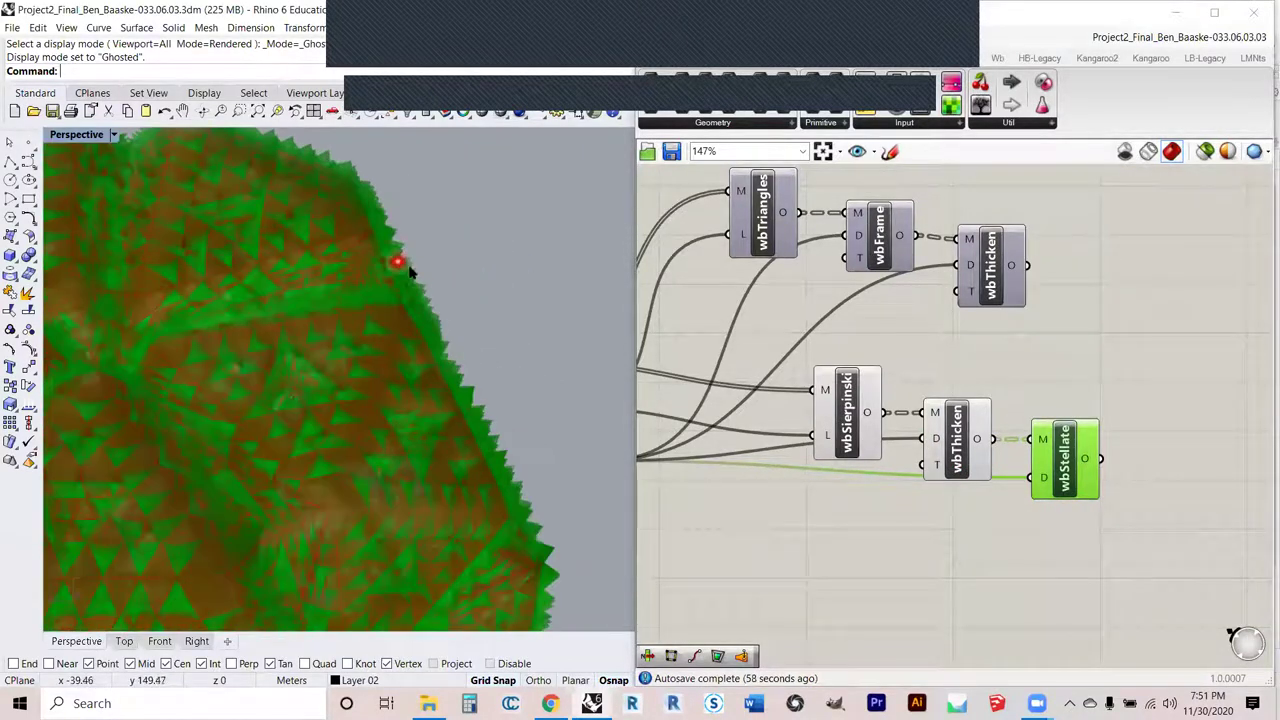
pyautogui.moveTo(397, 295); pyautogui.dragTo(451, 268, button='right')
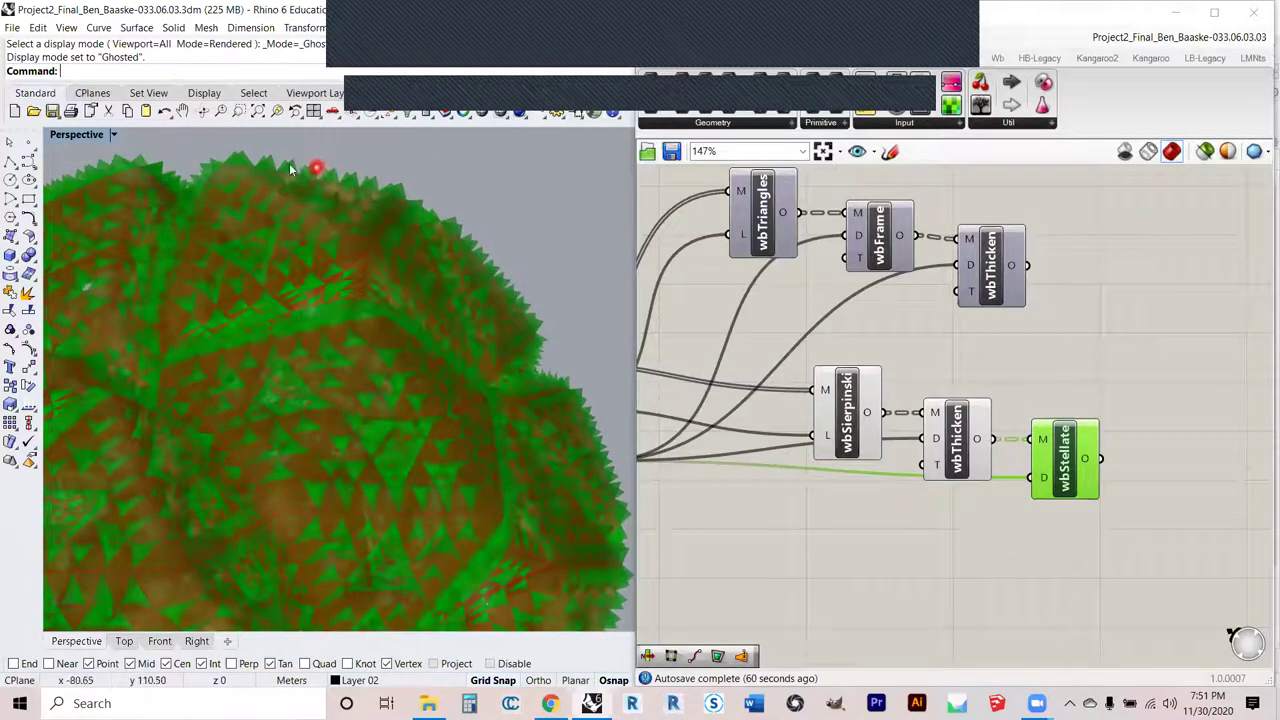
pyautogui.scroll(-2, 303, 178)
pyautogui.keyDown('shift'); pyautogui.moveTo(318, 188); pyautogui.dragTo(462, 264, button='right'); pyautogui.keyUp('shift')
pyautogui.scroll(-4, 376, 226)
pyautogui.moveTo(414, 384); pyautogui.dragTo(380, 335, button='right')
# - Turn off the previews of wbSierpinski, its wbThicken and wbStellate together
pyautogui.click(1086, 392)
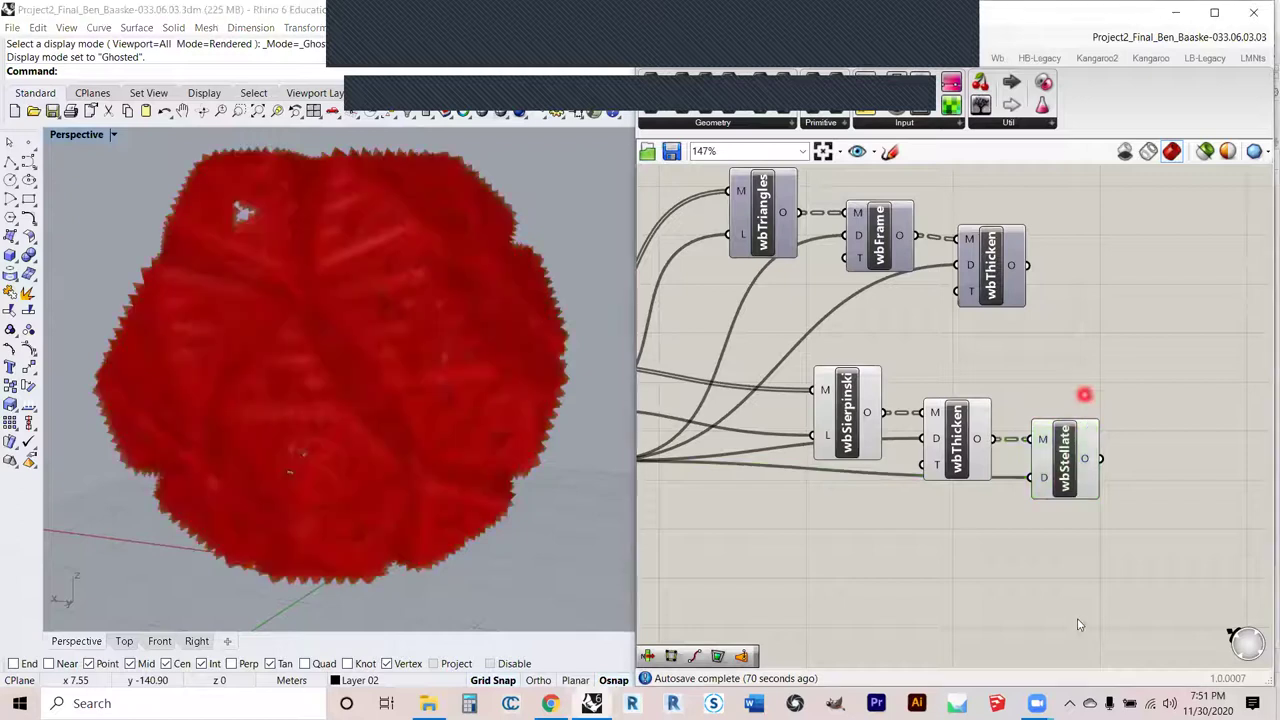
pyautogui.moveTo(1051, 578); pyautogui.dragTo(823, 366)
pyautogui.rightClick(930, 388)
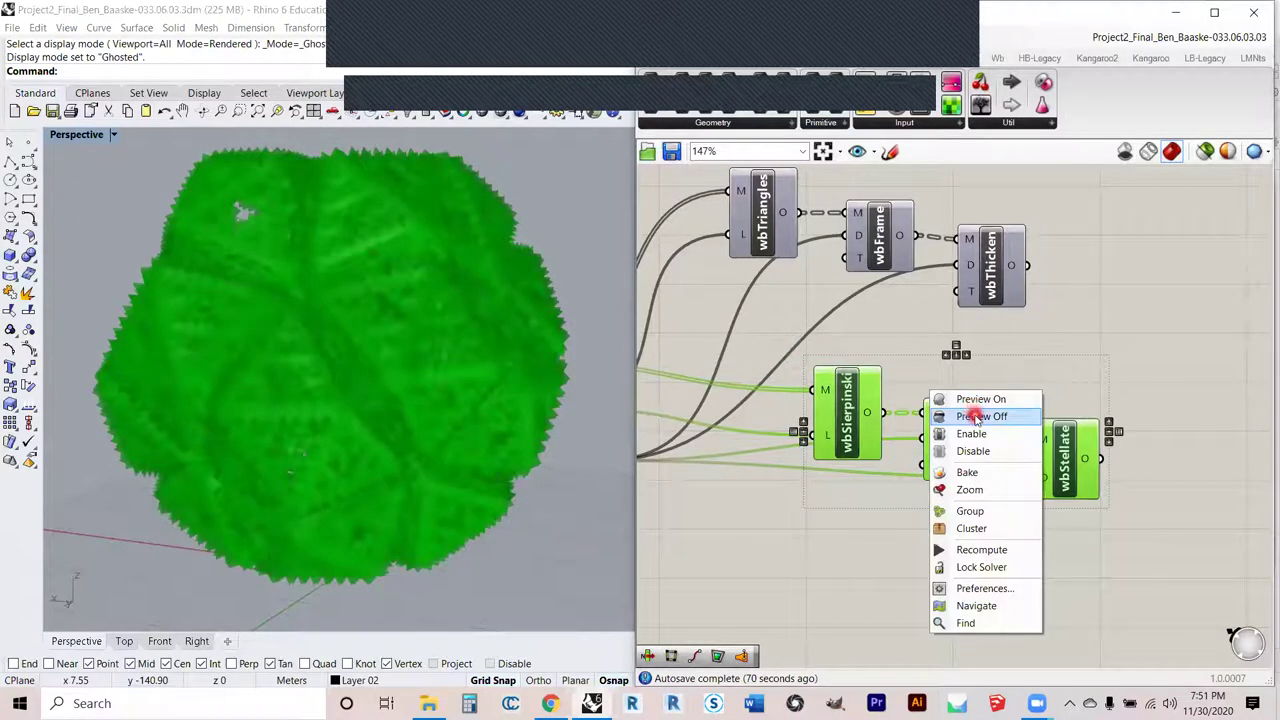
pyautogui.click(975, 417)
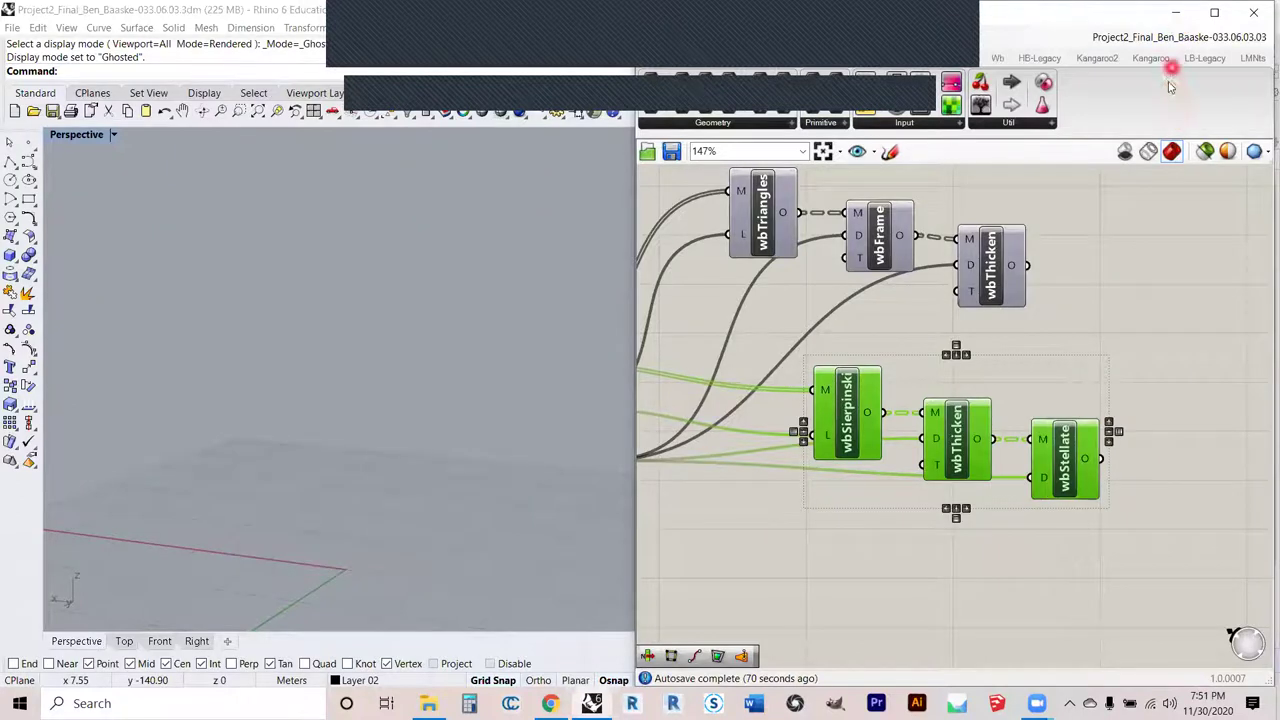
# - Minimize Grasshopper, return to Rhino and set the Perspective viewport to the Rendered display mode
pyautogui.click(1175, 12)
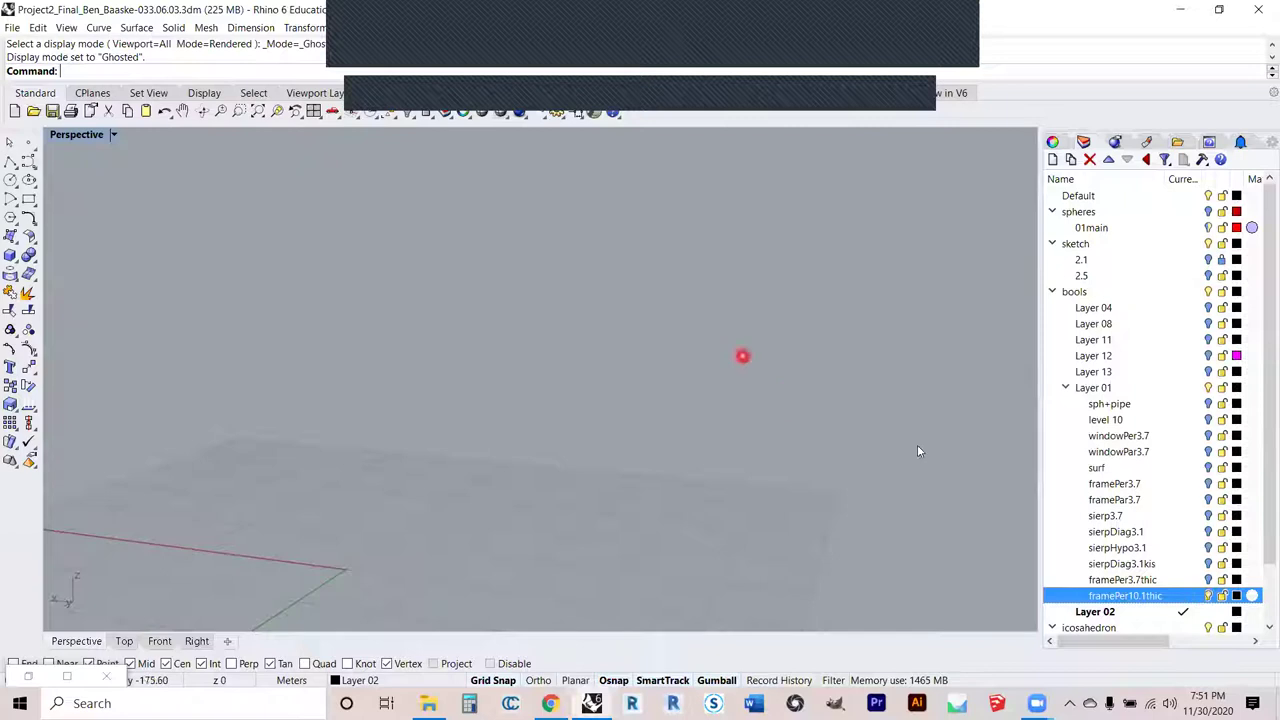
pyautogui.click(507, 120)
pyautogui.click(568, 148)
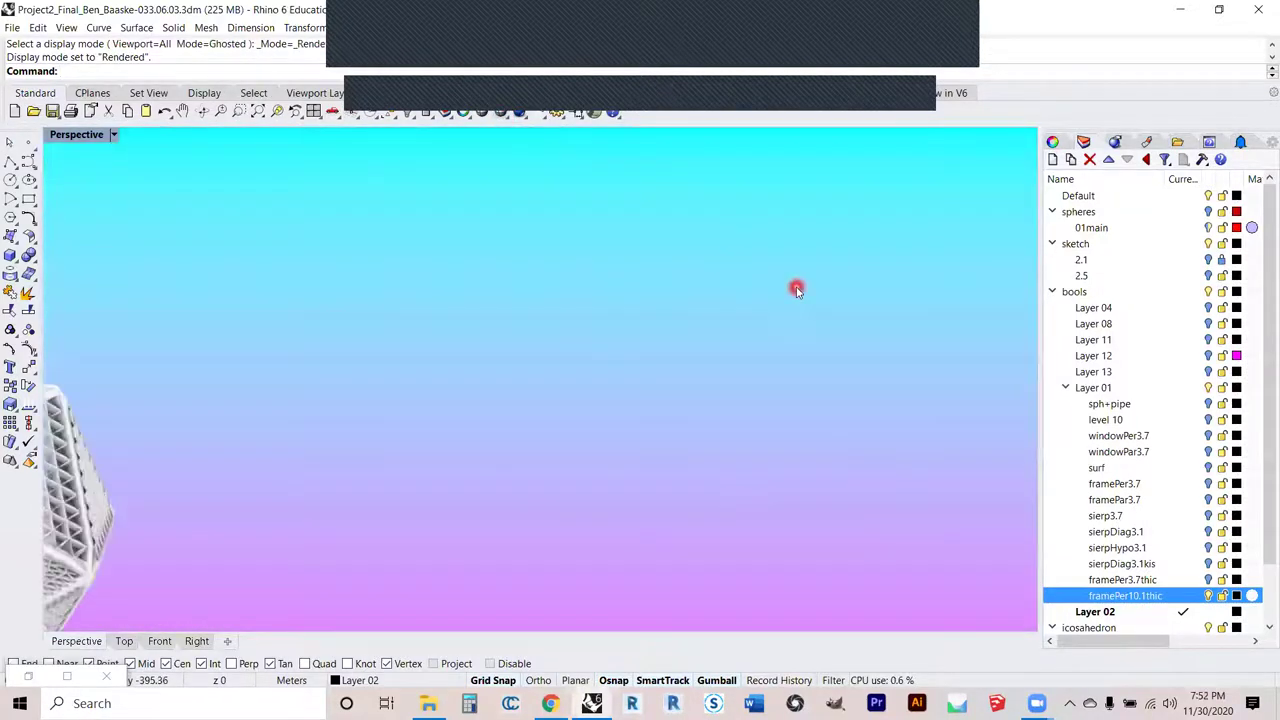
pyautogui.moveTo(797, 289); pyautogui.dragTo(683, 373, button='right')
# - Turn on the framePer3.7thic layer and bring its model into view beside the framePer10.1thic model
pyautogui.click(1208, 580)
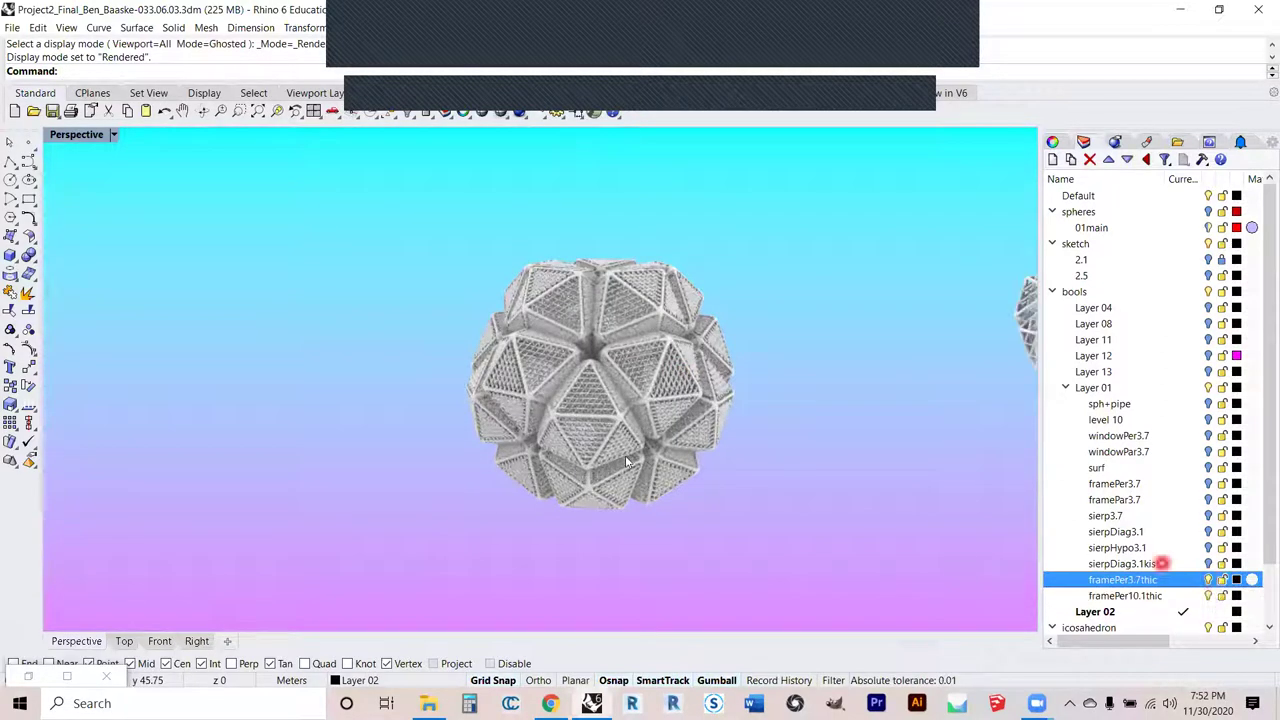
pyautogui.scroll(-6, 541, 443)
pyautogui.scroll(5, 949, 398)
pyautogui.moveTo(940, 420); pyautogui.dragTo(1006, 471, button='right')
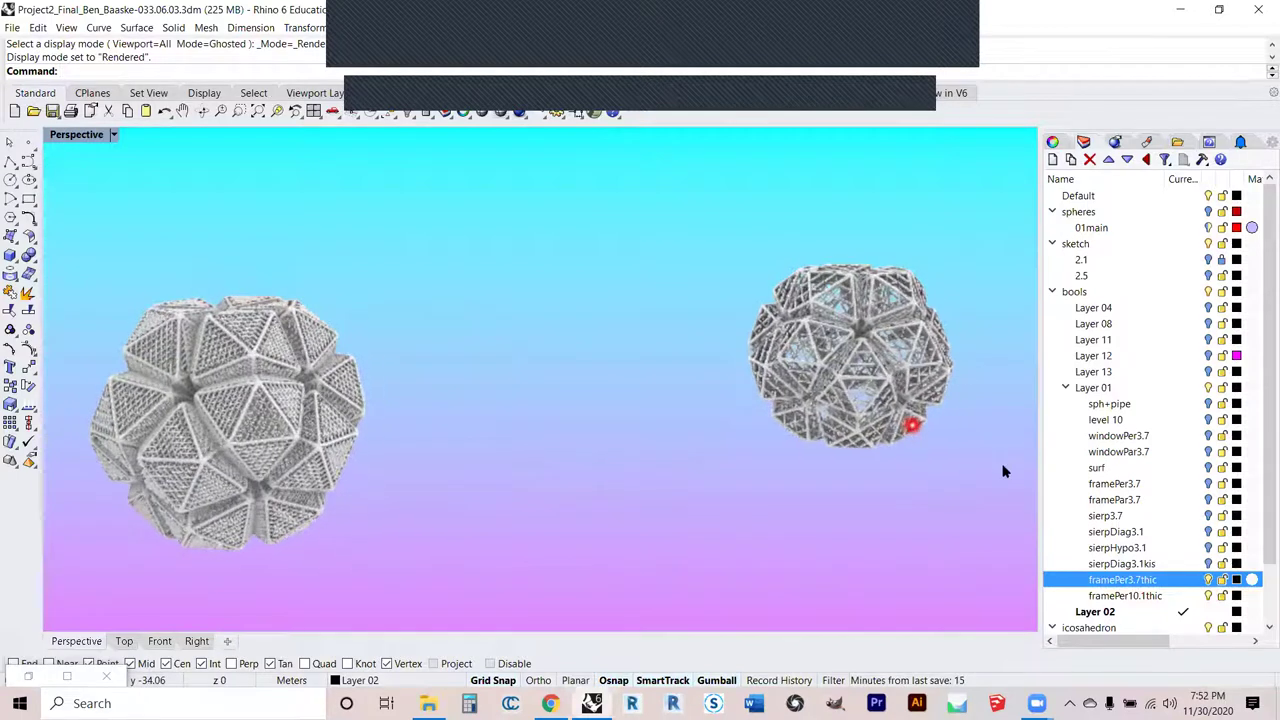
# - Turn on the sierpDiag3.1kis layer and bring its spiked model into view
pyautogui.click(1206, 564)
pyautogui.scroll(4, 660, 280)
pyautogui.scroll(3, 660, 280)
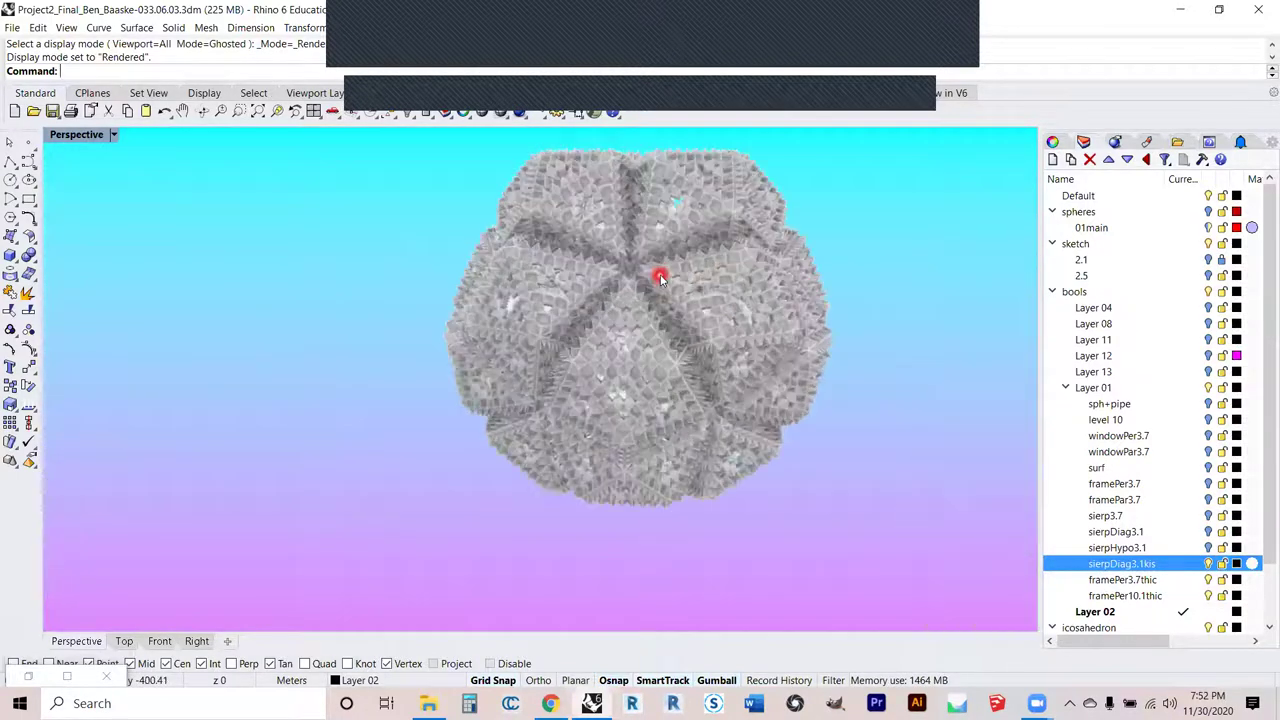
# - Zoom a window onto the spiked sierpDiag3.1kis model and examine its pyramids and openings up close
pyautogui.click(243, 114)
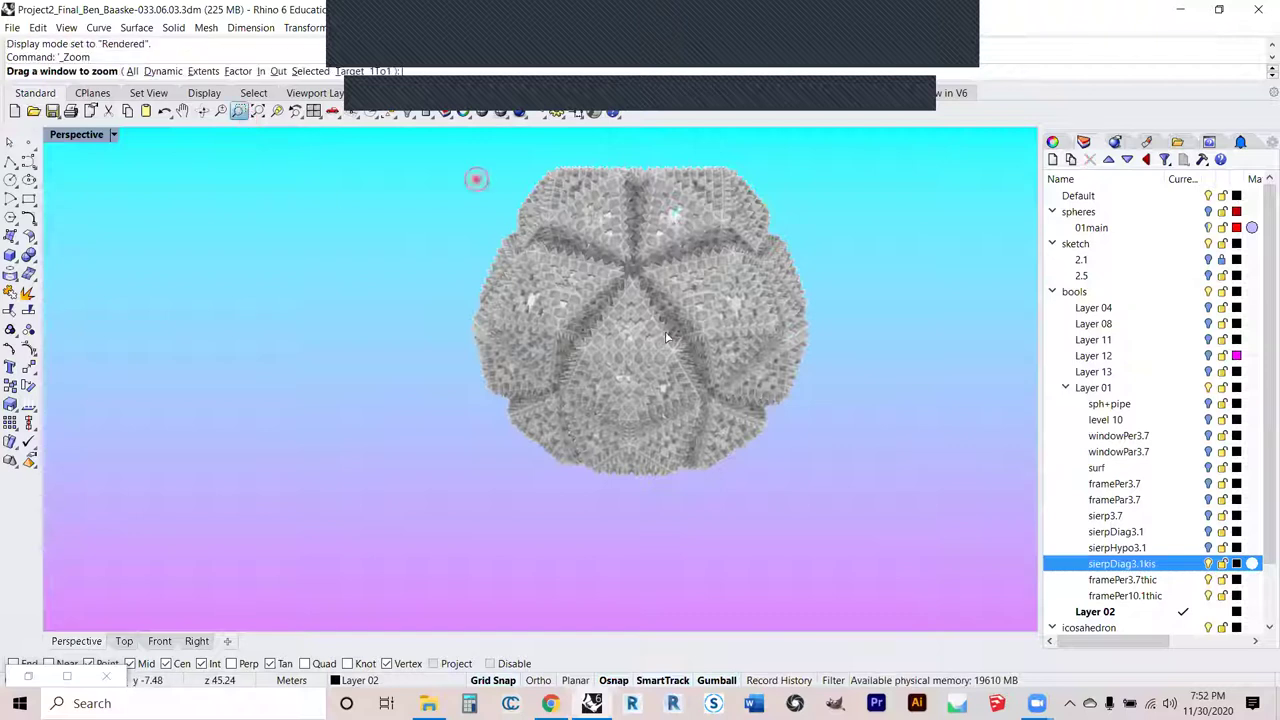
pyautogui.moveTo(752, 395); pyautogui.dragTo(818, 463)
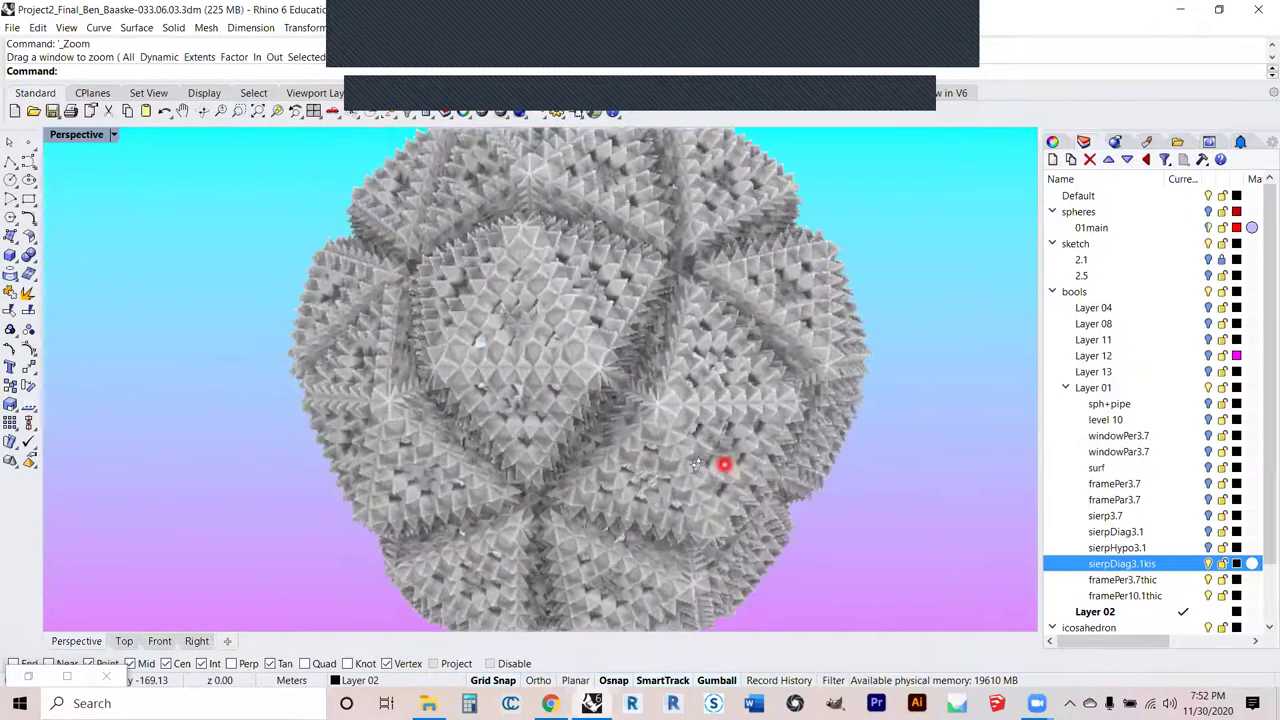
pyautogui.moveTo(695, 463); pyautogui.dragTo(576, 324, button='right')
pyautogui.scroll(5, 576, 324)
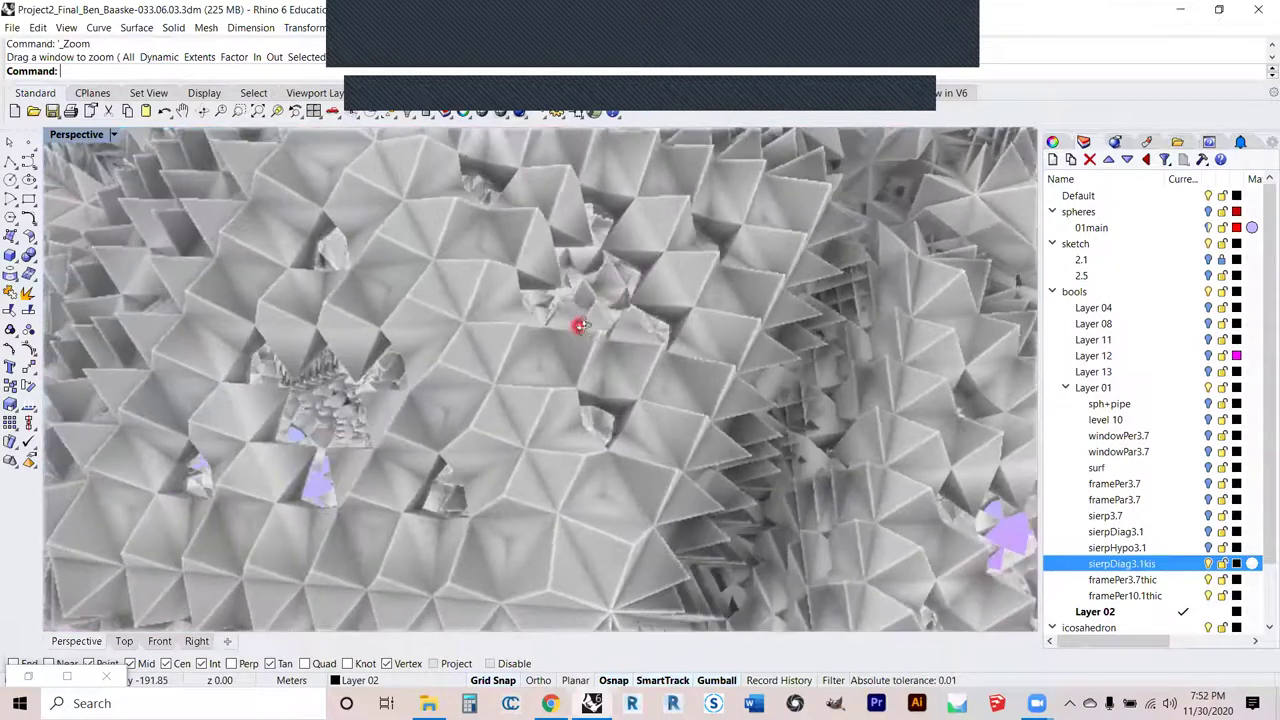
pyautogui.scroll(-8, 579, 325)
pyautogui.moveTo(560, 320); pyautogui.dragTo(738, 265, button='right')
pyautogui.scroll(-5, 660, 341)
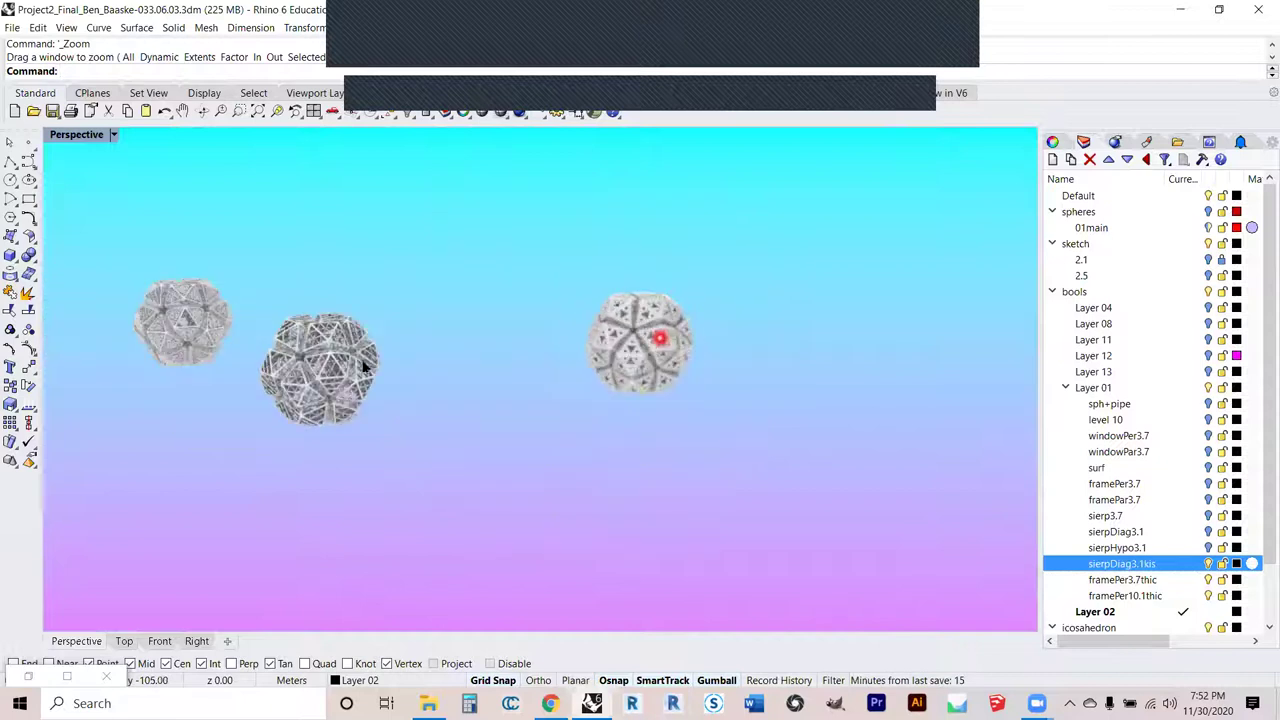
# - Compare the three rendered baked models side by side from several viewing angles
pyautogui.moveTo(651, 343); pyautogui.dragTo(560, 381, button='right')
pyautogui.scroll(5, 559, 377)
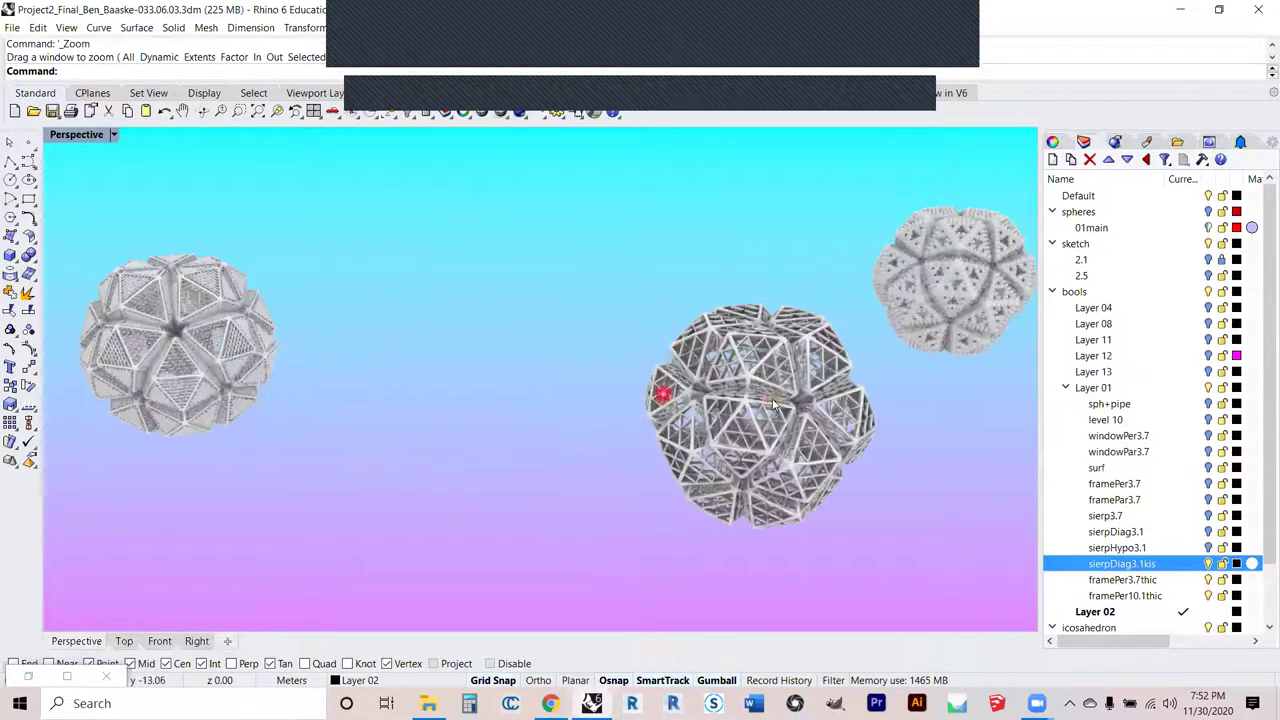
pyautogui.moveTo(297, 369); pyautogui.dragTo(565, 403, button='right')
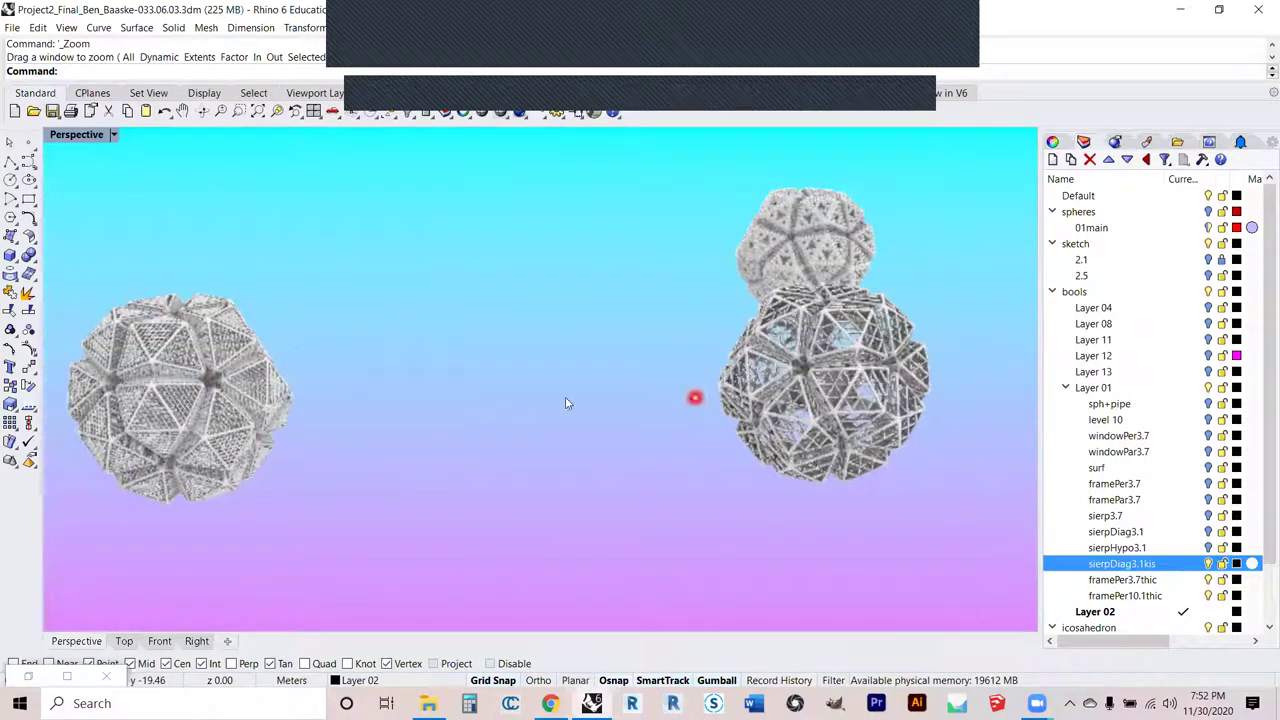
pyautogui.click(172, 372)
pyautogui.click(451, 337)
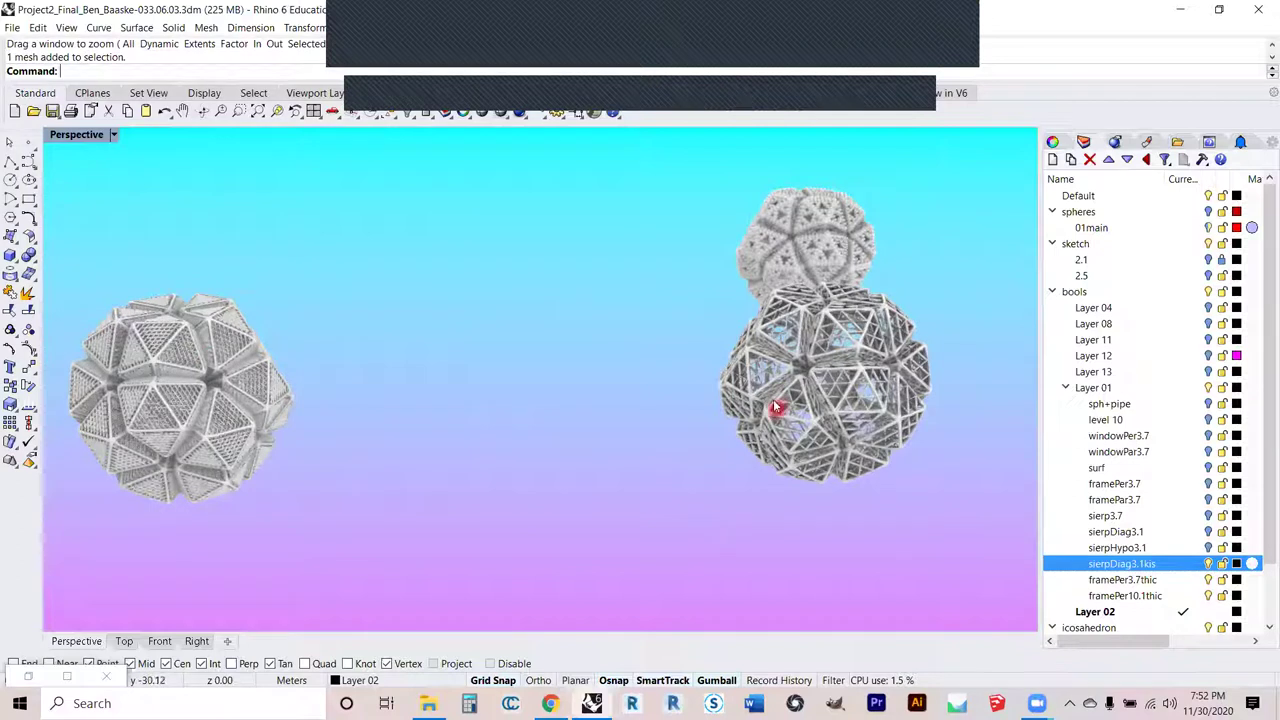
pyautogui.moveTo(660, 363); pyautogui.dragTo(640, 391, button='right')
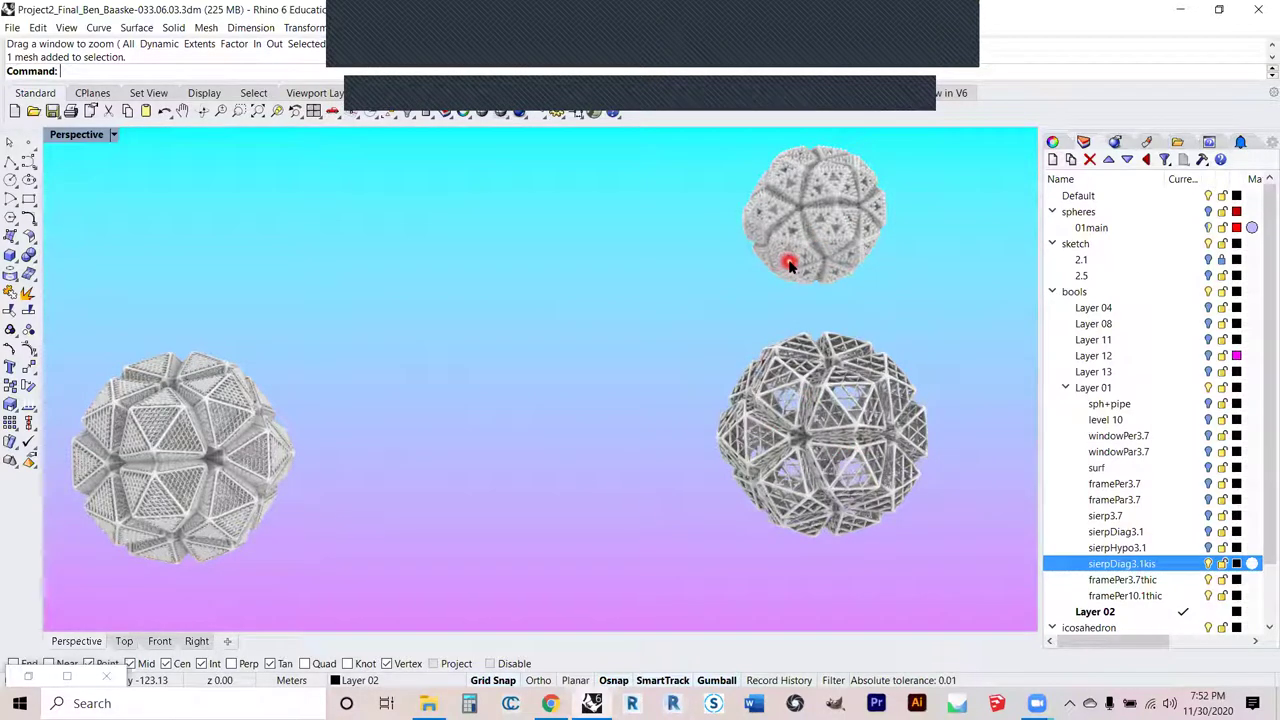
pyautogui.moveTo(654, 363)
pyautogui.mouseDown(button='right')
pyautogui.moveTo(643, 363)
pyautogui.moveTo(655, 379)
pyautogui.mouseUp(button='right')
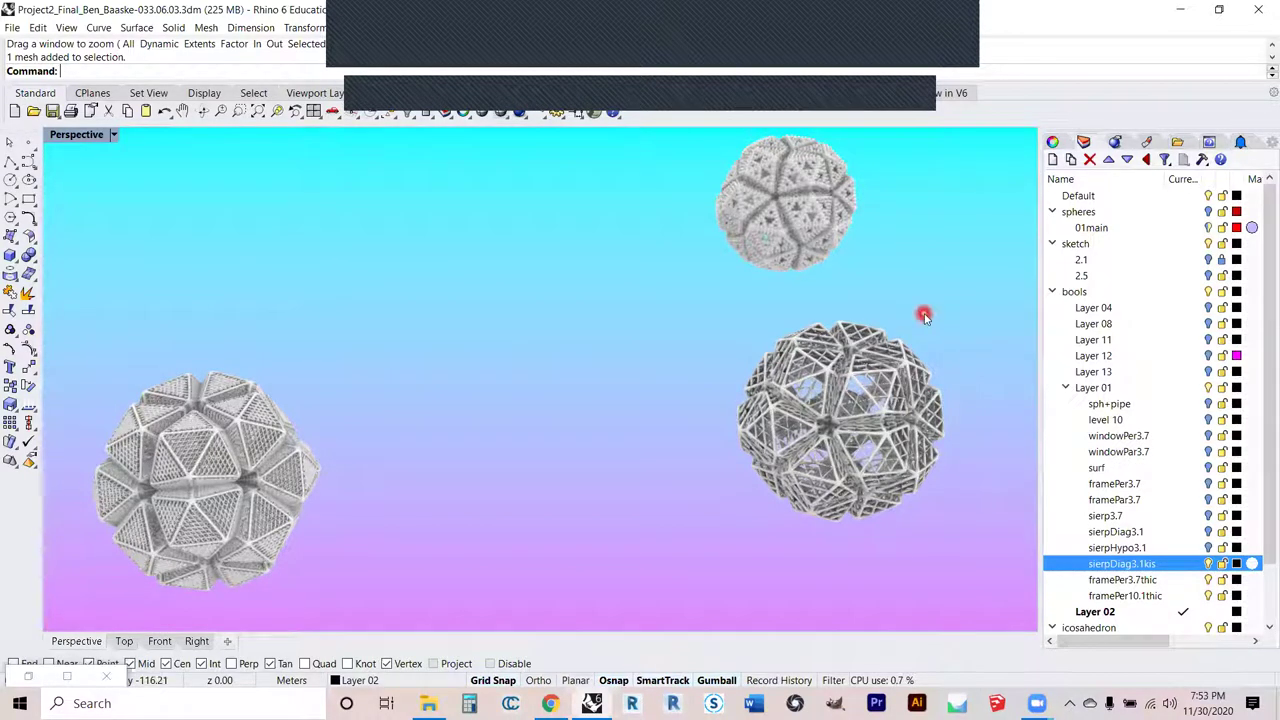
pyautogui.click(301, 443)
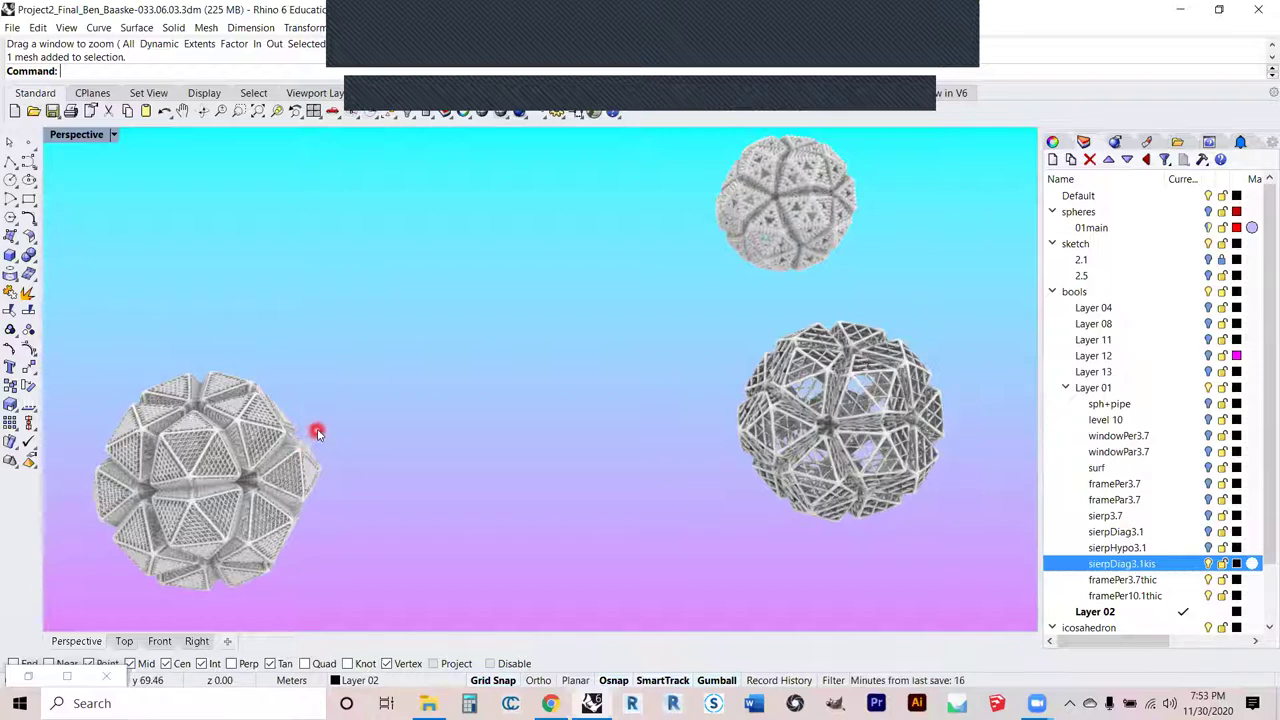
pyautogui.moveTo(330, 477); pyautogui.dragTo(330, 472, button='right')
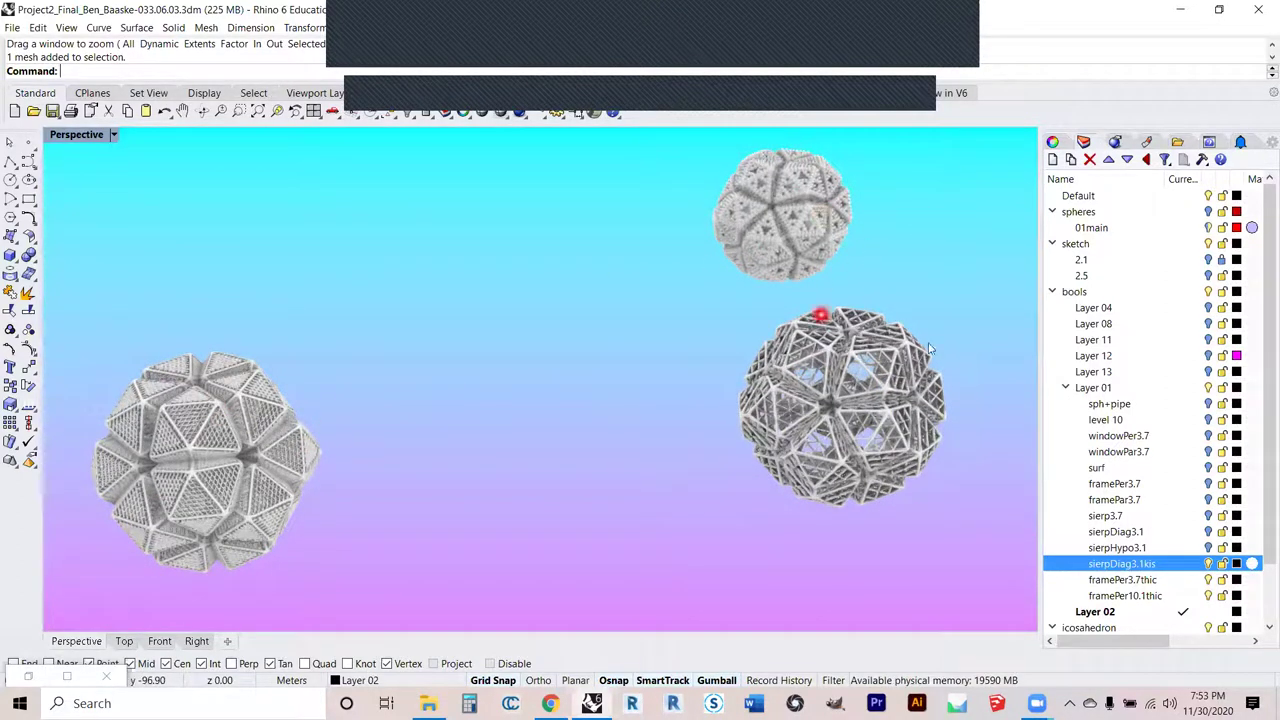
pyautogui.moveTo(903, 400); pyautogui.dragTo(899, 435, button='right')
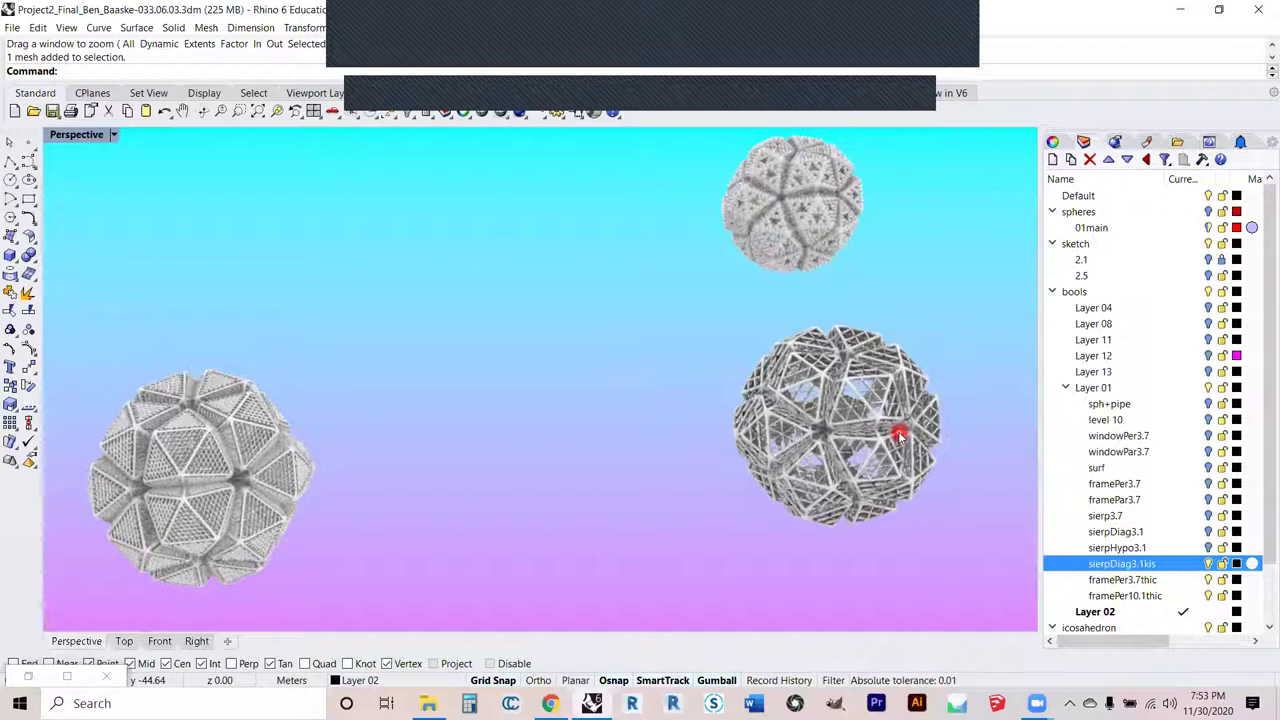
pyautogui.rightClick(783, 288)
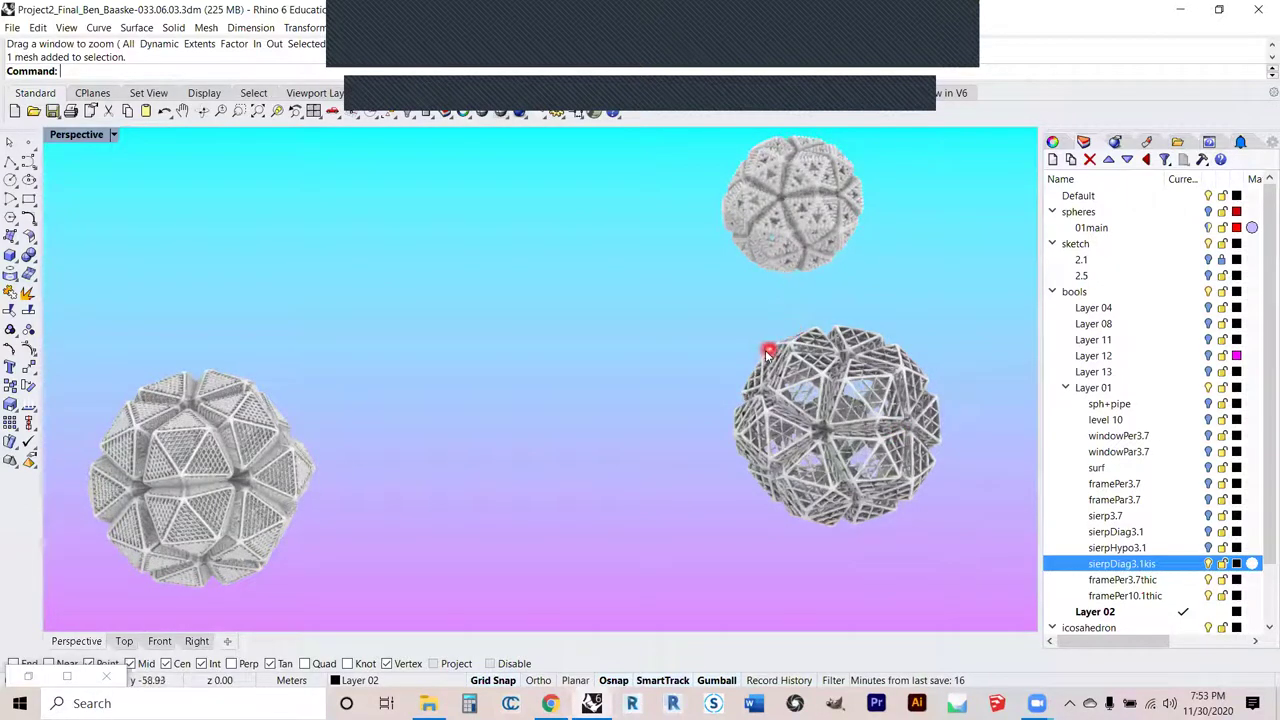